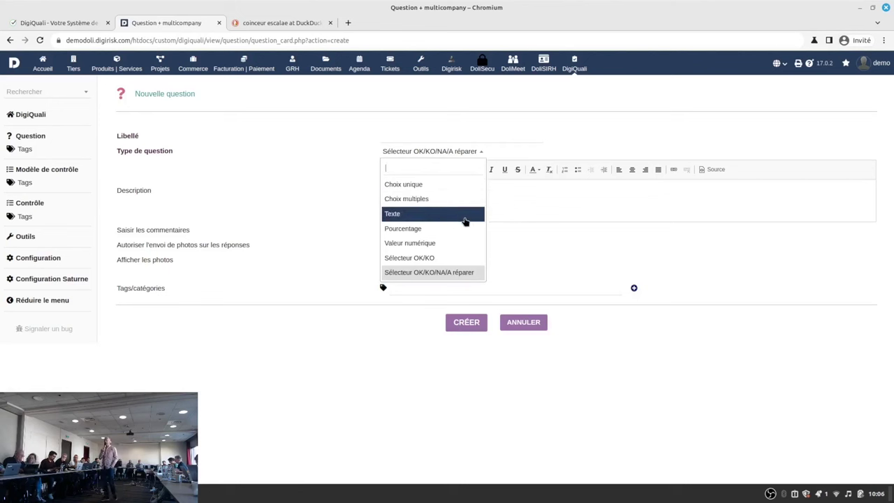
# Step: Fill in the new question: label starting "Une que", type Sélecteur OK/KO/NA/A réparer, with comments, answer photos and photo display enabled
pyautogui.click(457, 272)
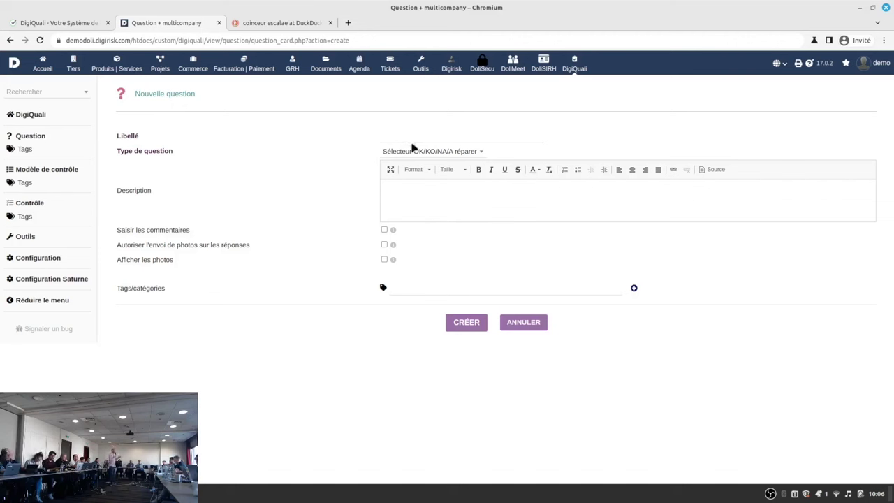
pyautogui.click(412, 138)
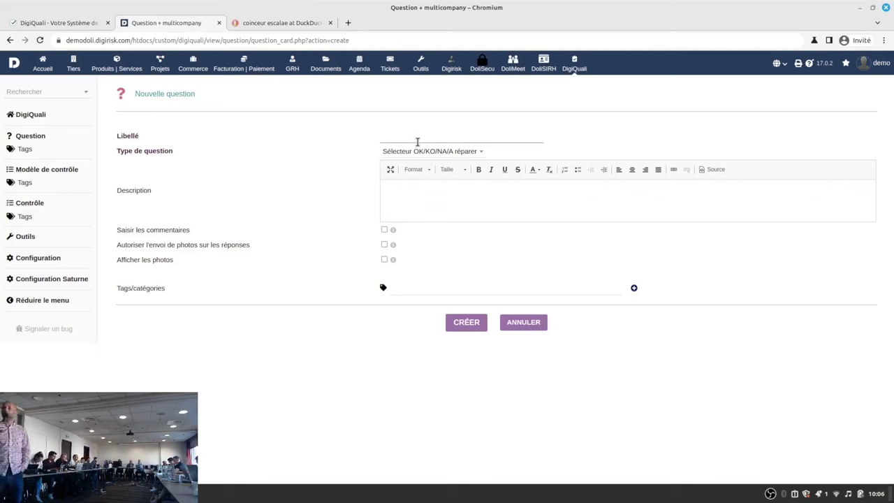
pyautogui.click(384, 231)
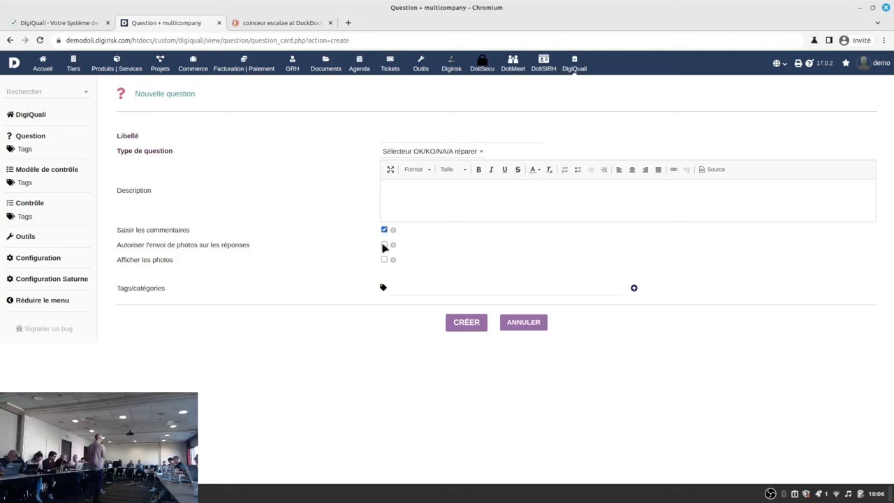
pyautogui.moveTo(393, 244)
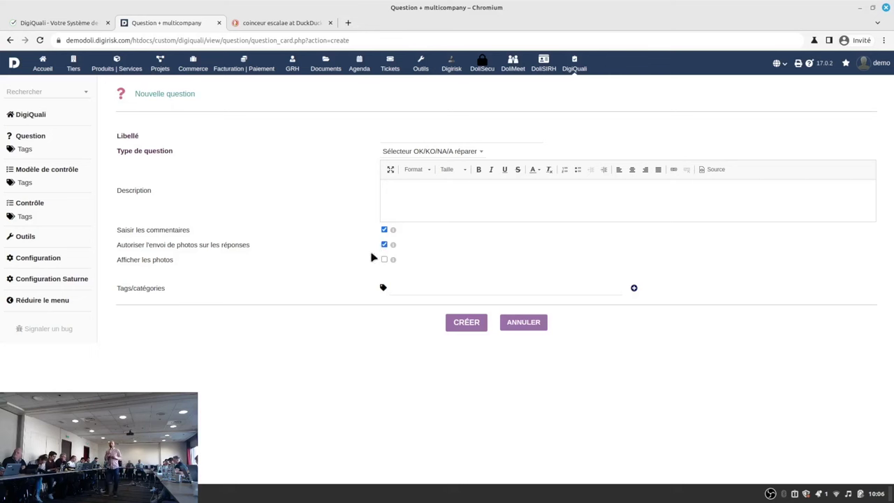
pyautogui.click(384, 260)
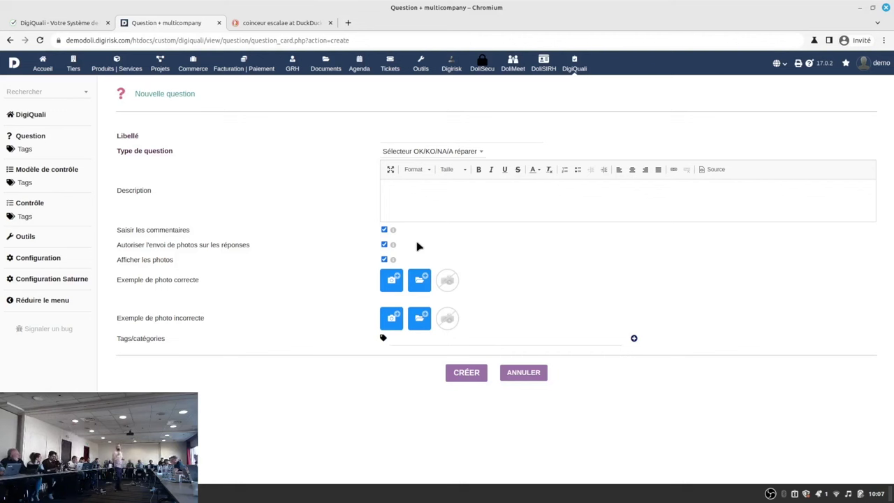
pyautogui.click(431, 139)
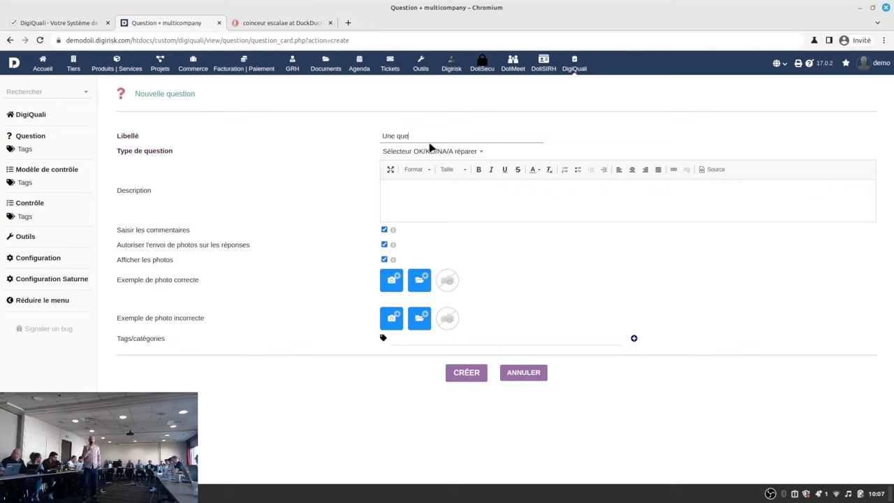
# Step: Open the control model MO2307-0001 FS-ABSORBICA from the list of control models and review its linked questions
pyautogui.click(44, 170)
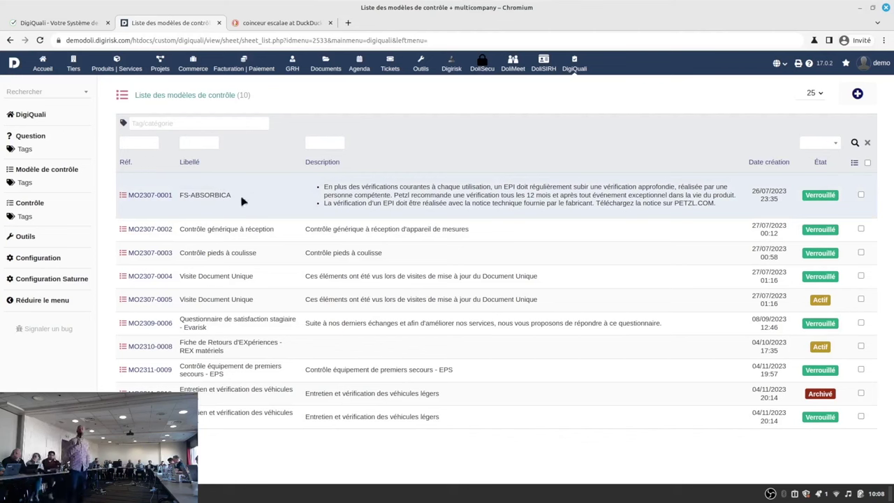
pyautogui.click(166, 197)
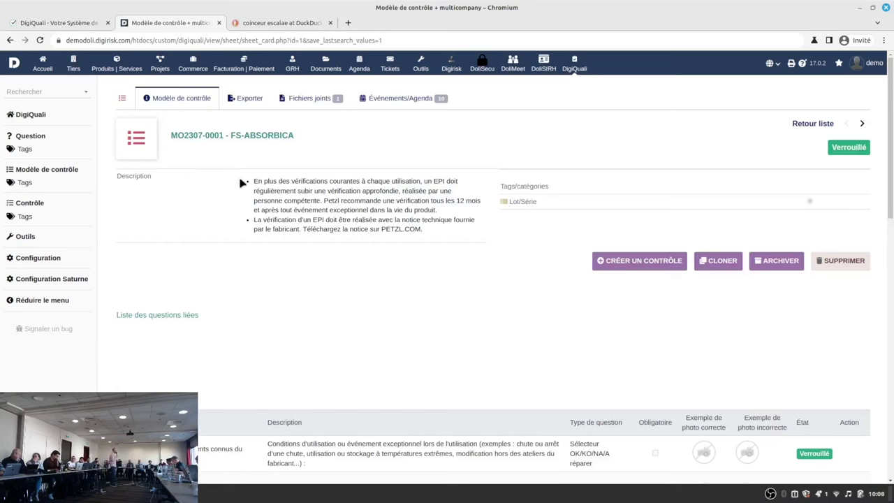
pyautogui.scroll(-1, 242, 183)
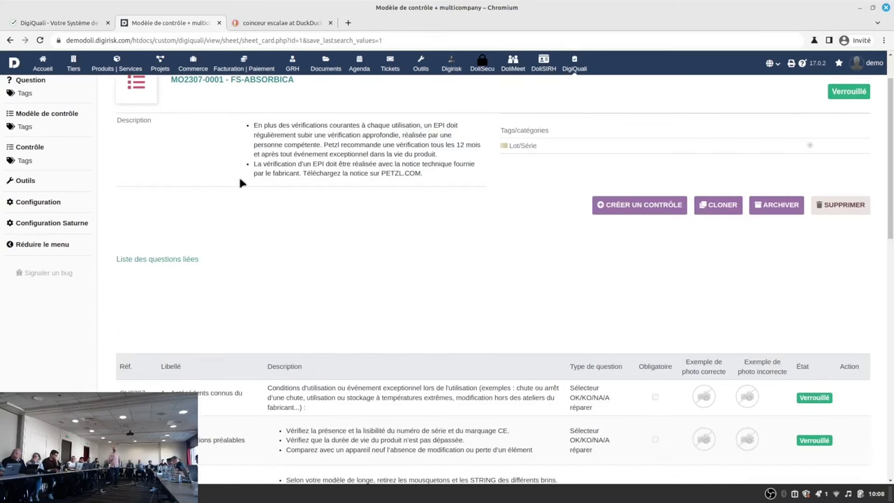
pyautogui.scroll(-3, 239, 183)
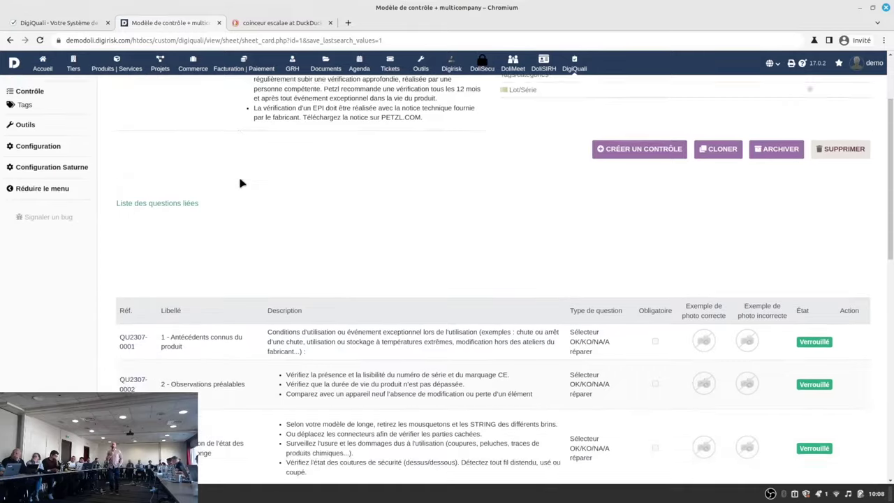
pyautogui.scroll(-2, 239, 183)
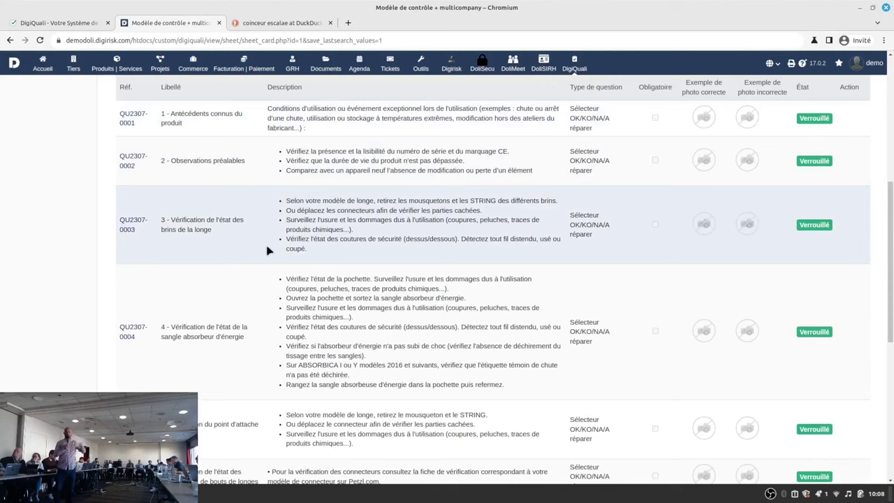
pyautogui.scroll(-2, 264, 251)
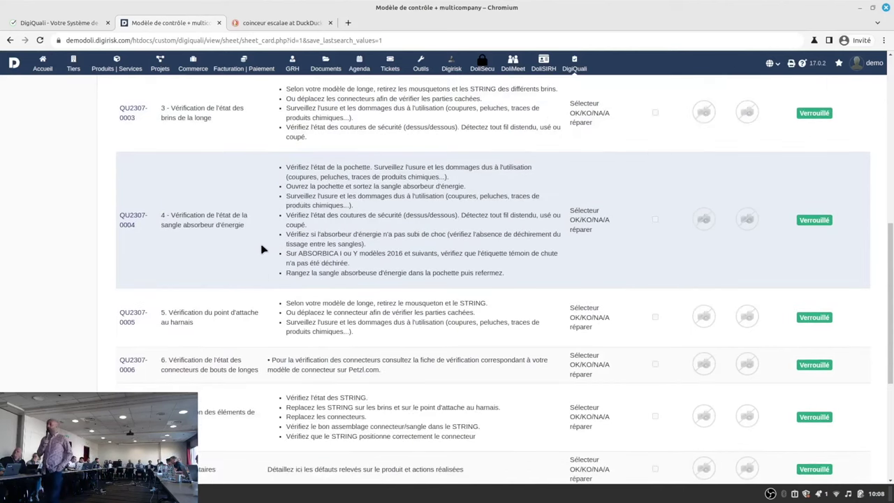
pyautogui.scroll(-1, 262, 249)
pyautogui.scroll(-1, 262, 249)
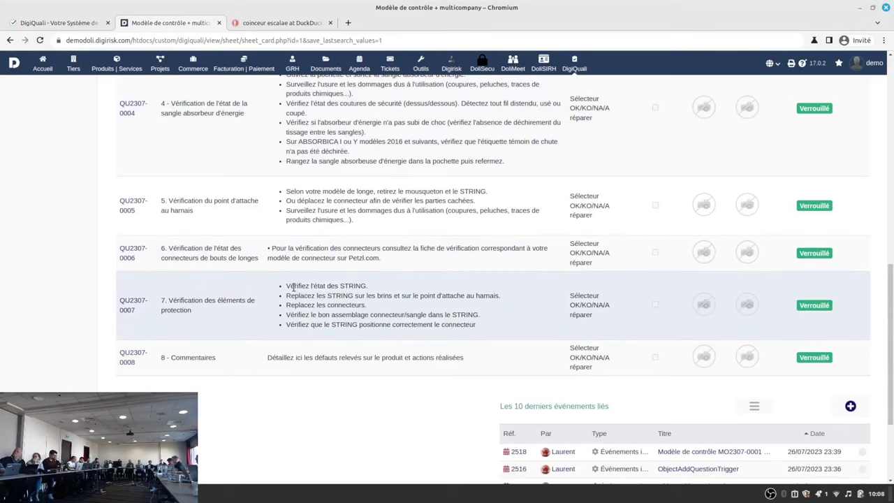
pyautogui.scroll(7, 282, 289)
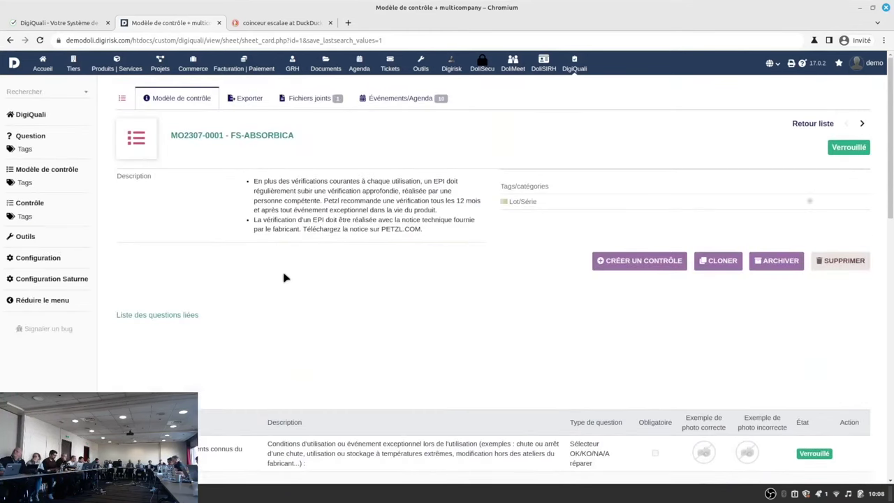
pyautogui.scroll(-2, 283, 277)
pyautogui.scroll(2, 286, 249)
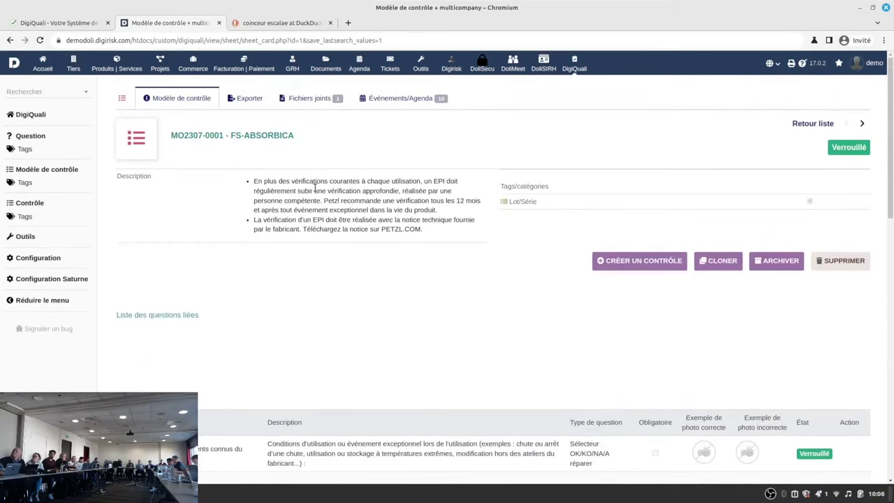
# Step: Preview the attached file verif-EPI-ABSORBICA-suivi-FR.pdf and examine its verification sheet through to the verdict section
pyautogui.click(309, 98)
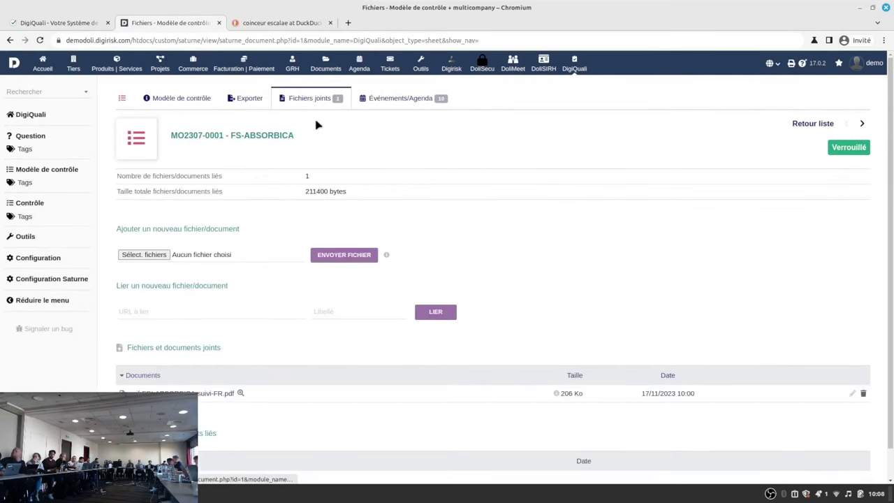
pyautogui.scroll(-1, 204, 280)
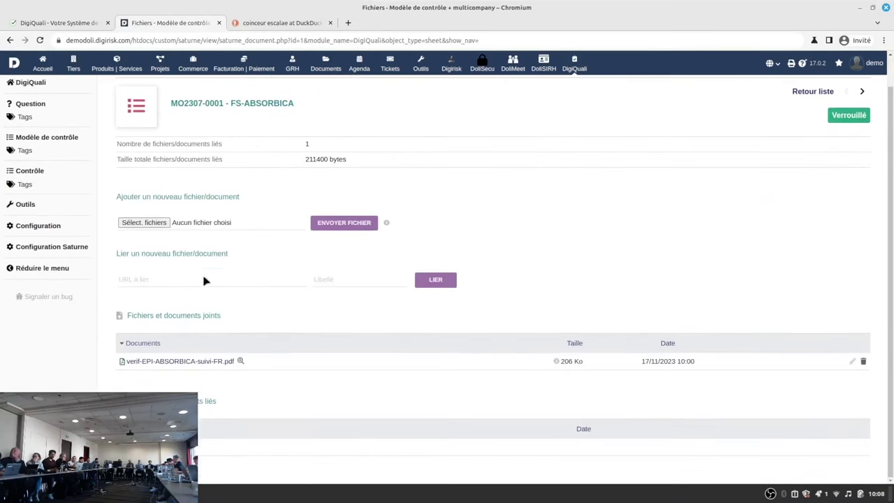
pyautogui.click(241, 361)
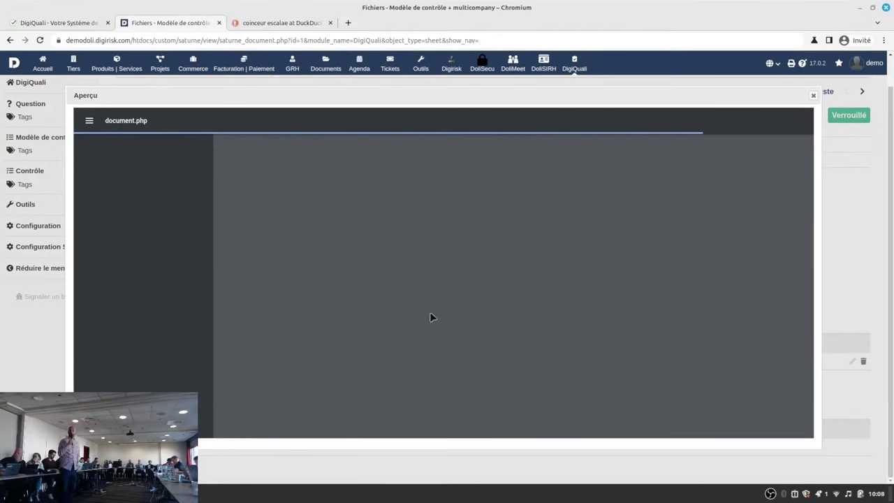
pyautogui.scroll(-2, 423, 226)
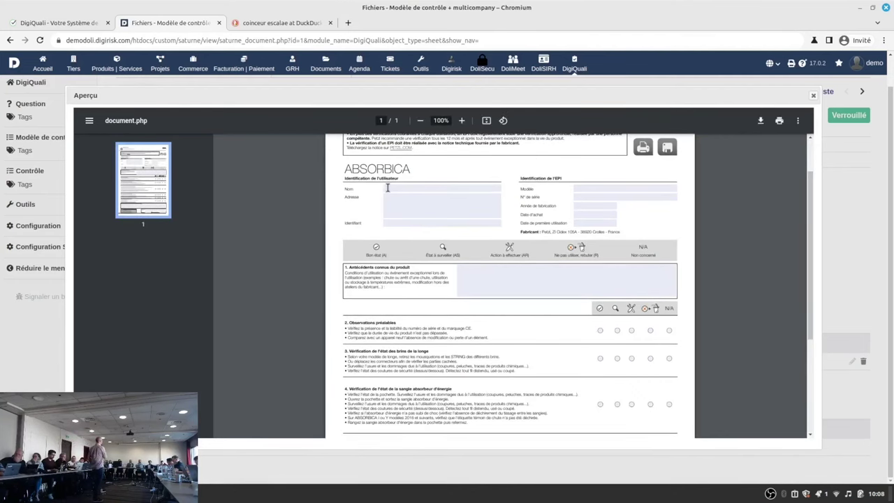
pyautogui.scroll(-2, 387, 188)
pyautogui.scroll(-4, 387, 188)
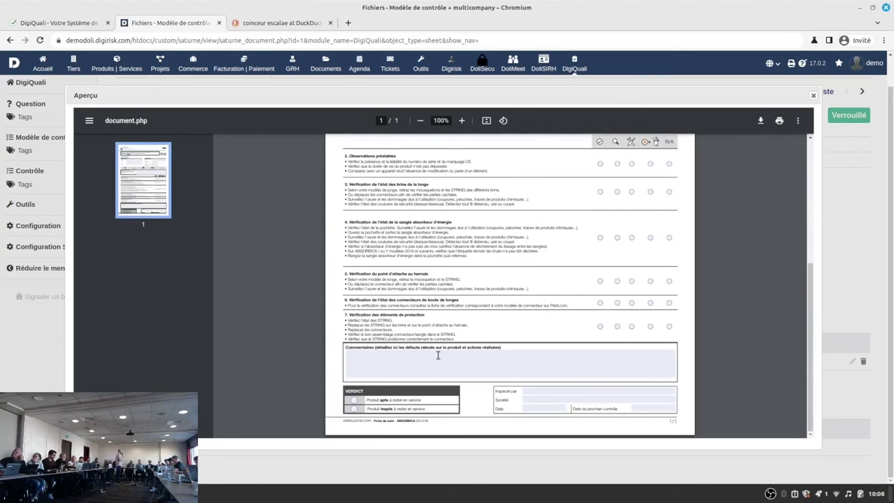
pyautogui.click(813, 95)
# Step: Return to the main record of the FS-ABSORBICA control model and look over its description and linked questions
pyautogui.scroll(1, 463, 148)
pyautogui.click(207, 98)
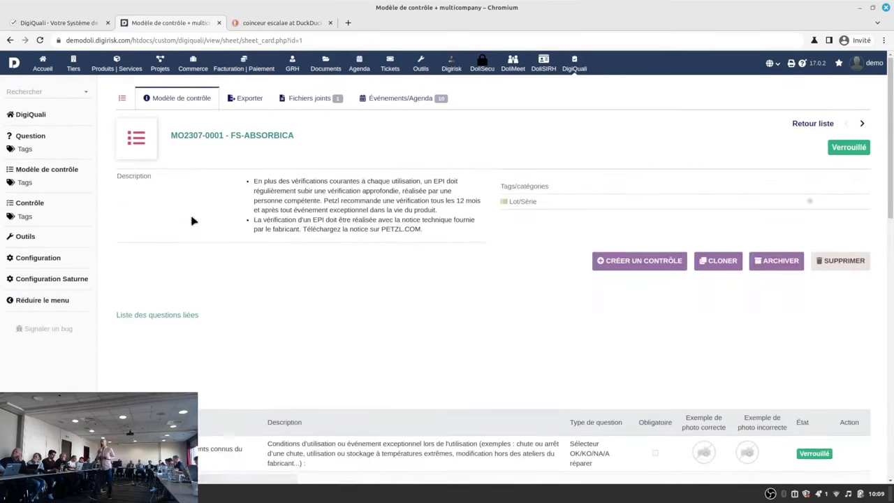
pyautogui.scroll(-2, 193, 222)
pyautogui.scroll(2, 193, 222)
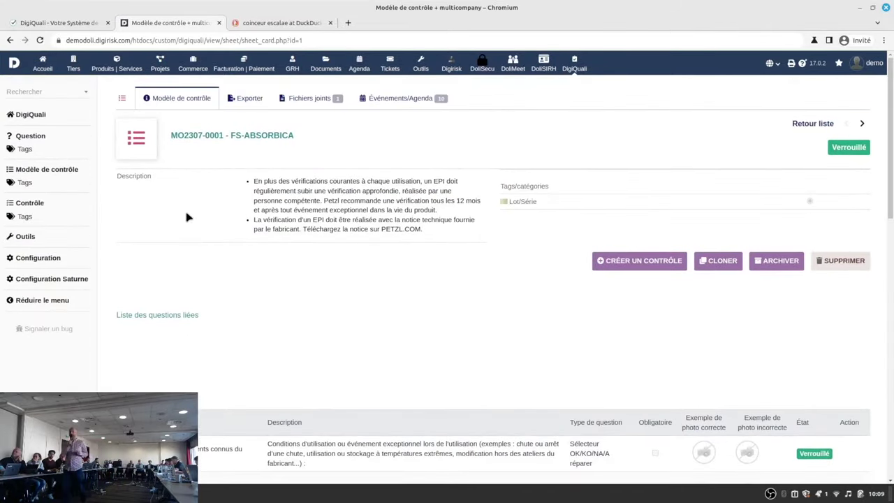
# Step: Start a new control model from the list of control models and choose Lot/Série as its controlled element
pyautogui.click(49, 171)
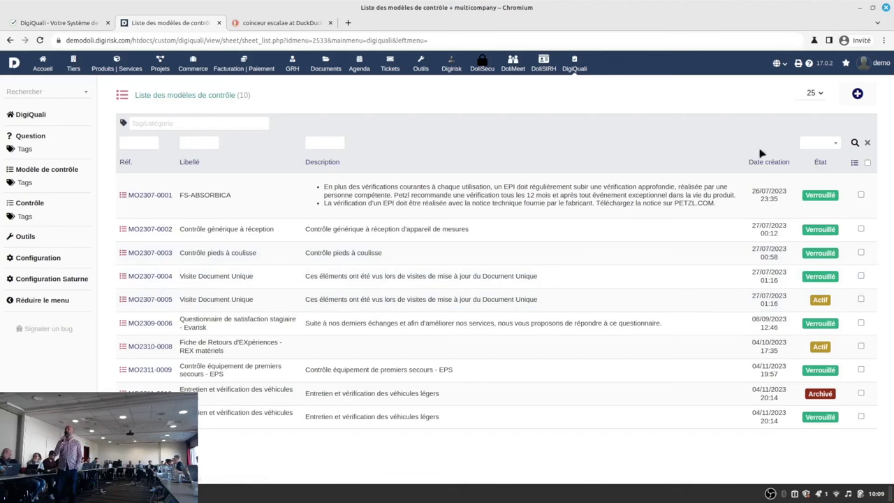
pyautogui.click(859, 94)
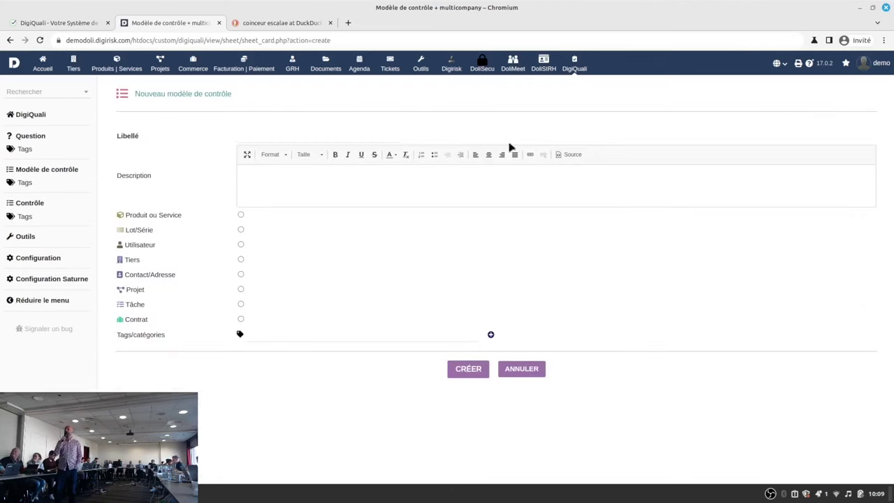
pyautogui.click(383, 134)
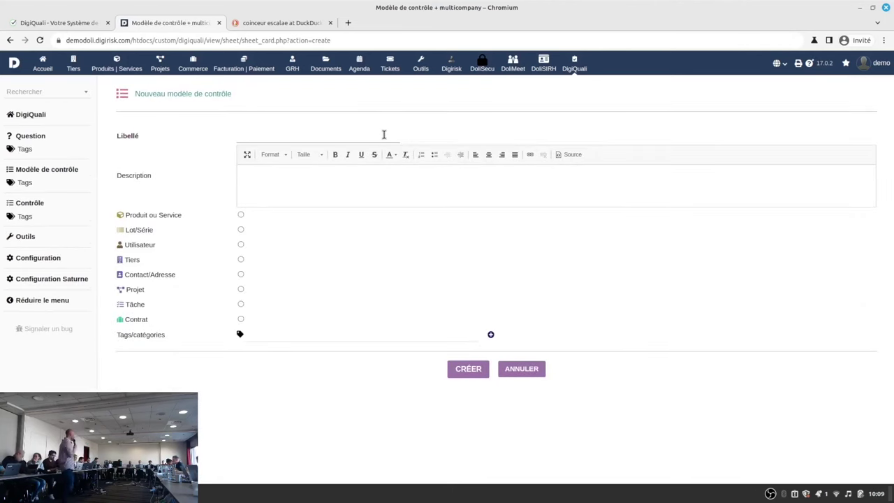
pyautogui.click(241, 216)
pyautogui.click(241, 230)
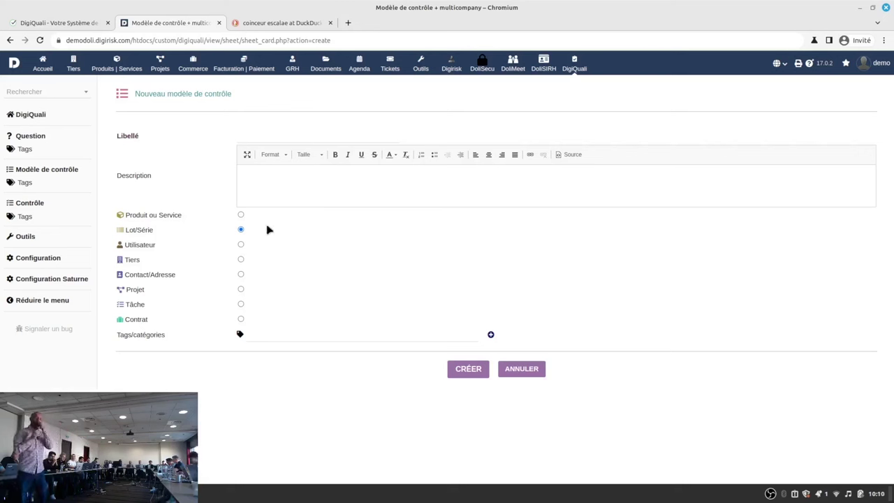
# Step: Browse the tags and categories available for the new control model without choosing one
pyautogui.click(259, 335)
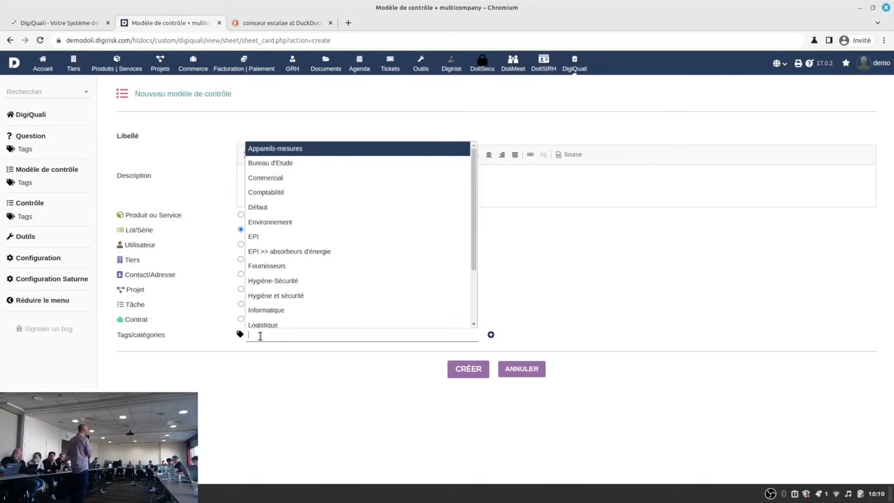
pyautogui.scroll(-2, 305, 253)
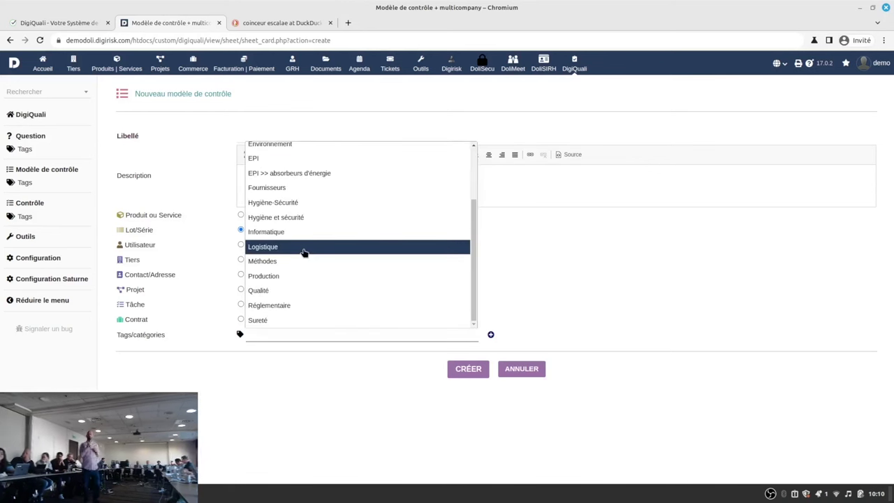
pyautogui.scroll(3, 305, 252)
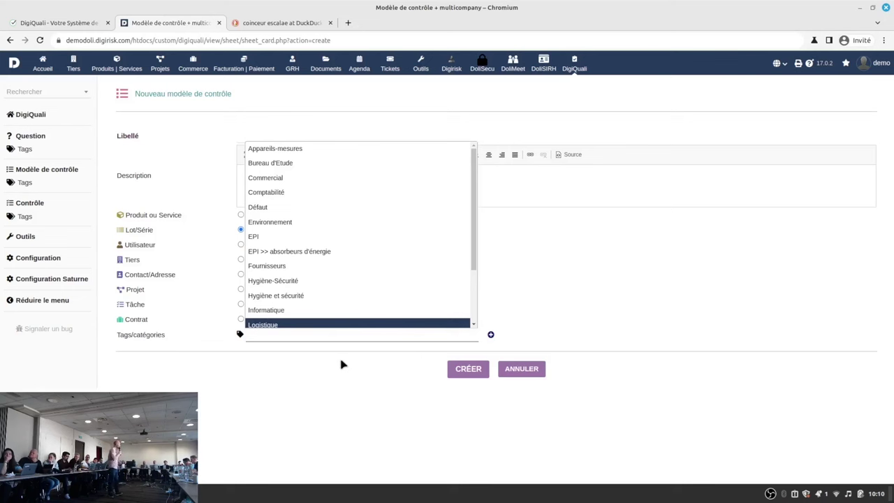
pyautogui.click(226, 292)
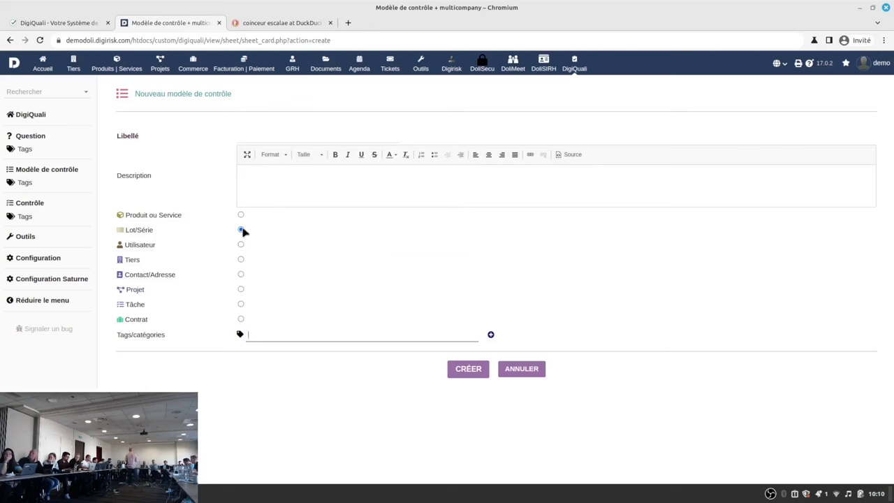
# Step: Enter "c" as the label of the new control model
pyautogui.click(288, 135)
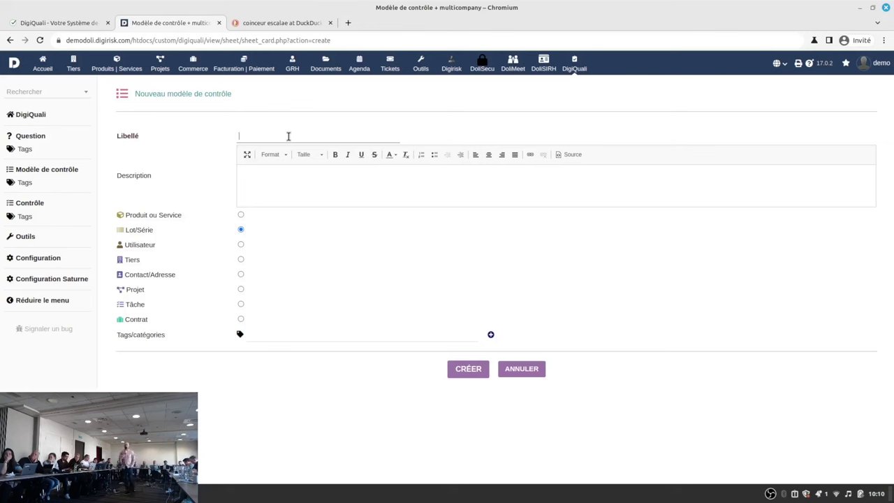
pyautogui.write('c')
pyautogui.press('Tab')
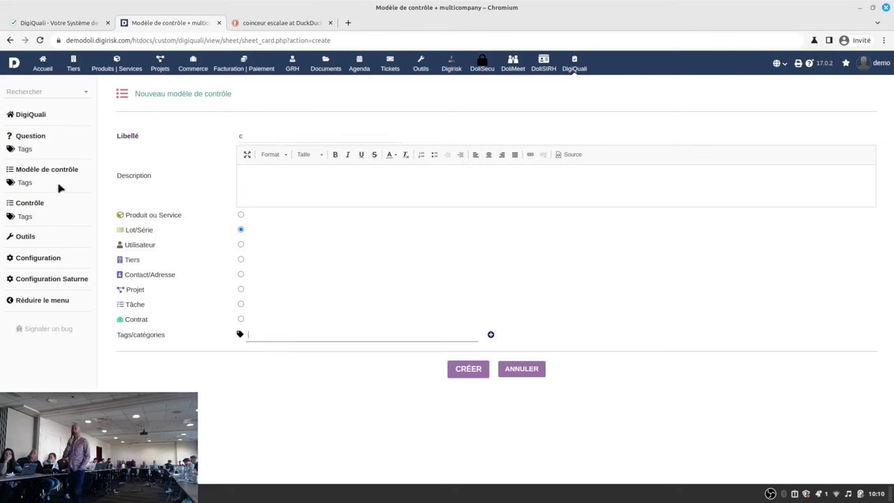
# Step: Open the list of controls, look at its verdict columns, and start creating a new control
pyautogui.click(39, 204)
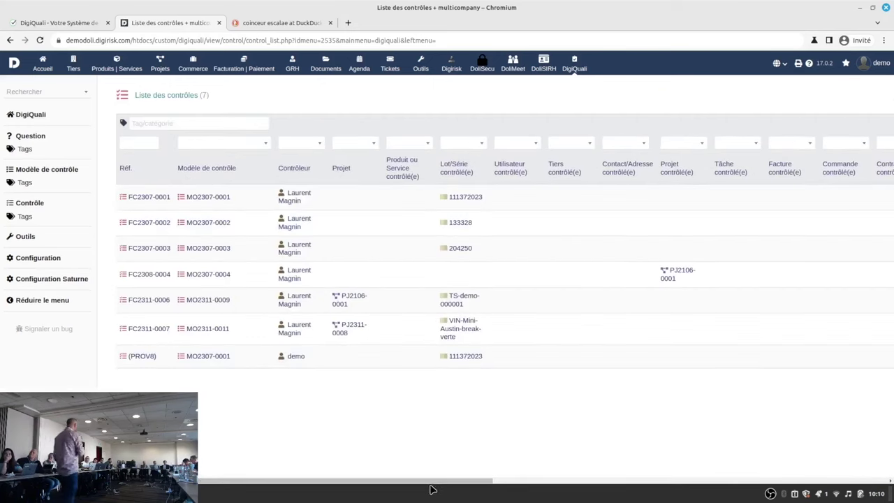
pyautogui.moveTo(430, 489); pyautogui.dragTo(816, 435)
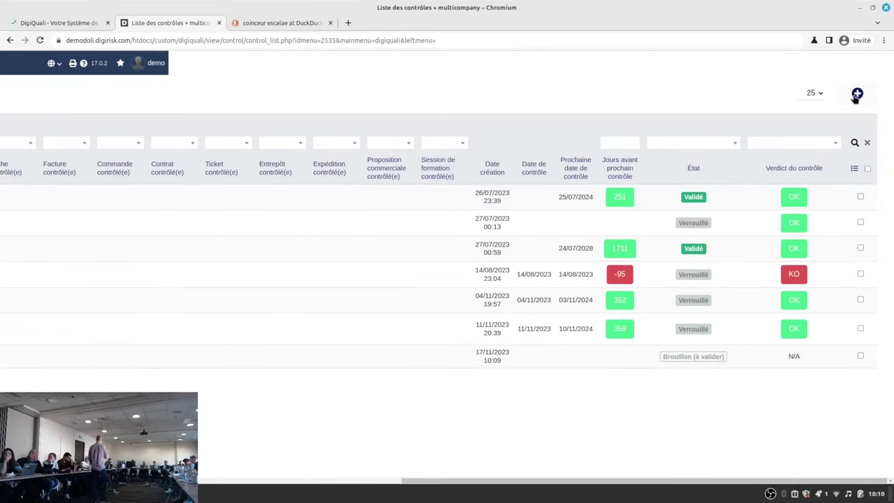
pyautogui.click(856, 95)
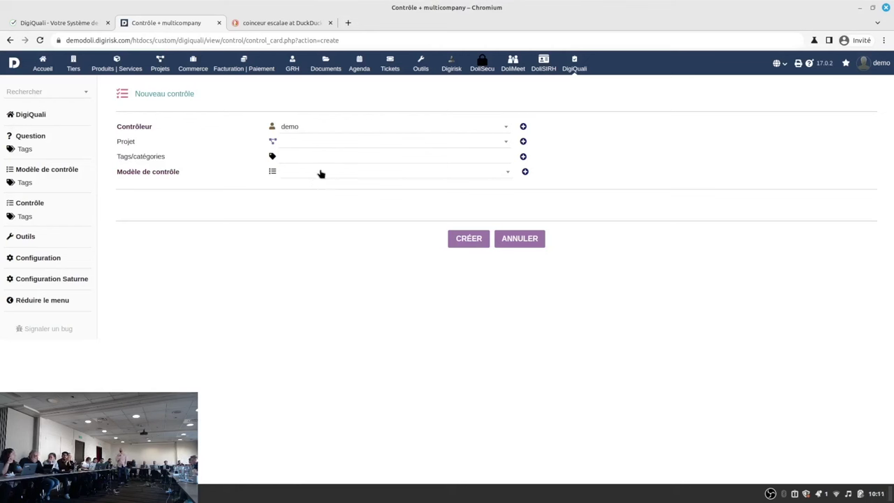
# Step: Create the control with model MO2311-0011 - Entretien et vérification des véhicules légers and lot VIN-Mini-Austin-break-verte
pyautogui.click(320, 173)
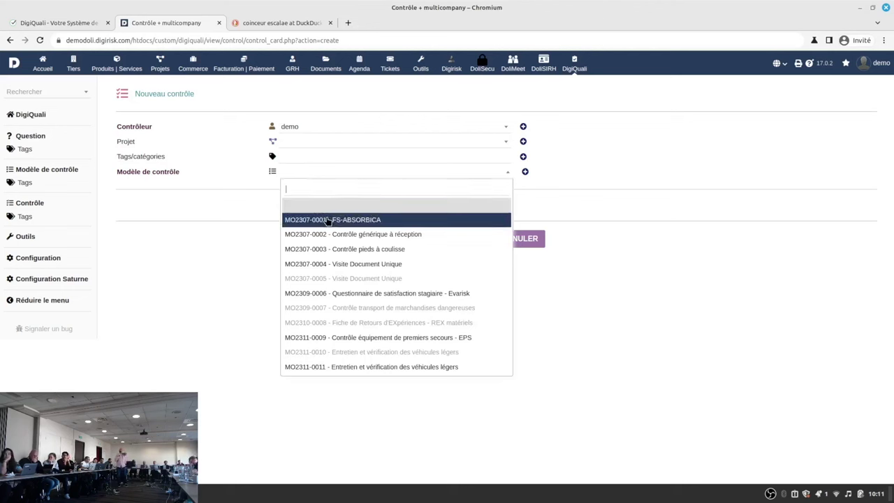
pyautogui.click(347, 366)
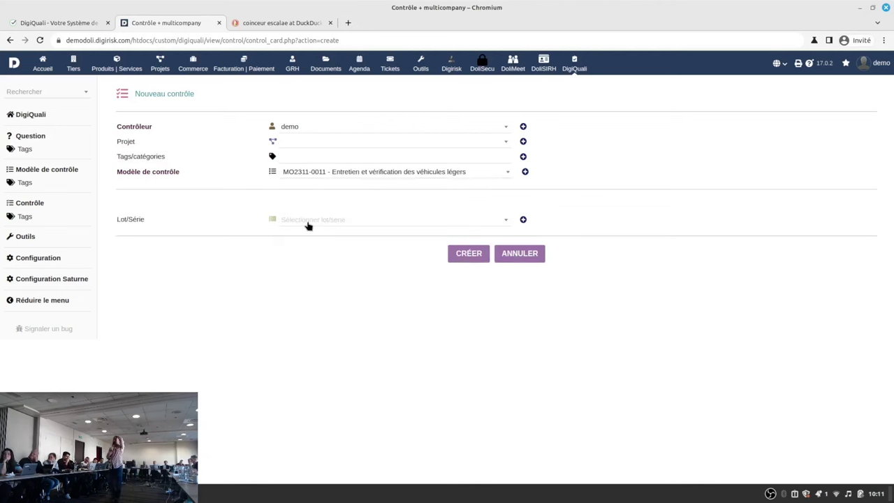
pyautogui.click(305, 222)
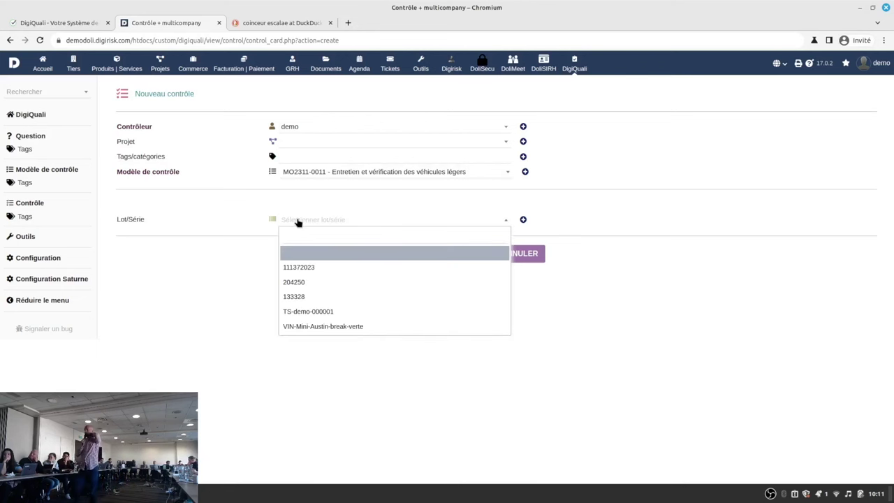
pyautogui.click(297, 325)
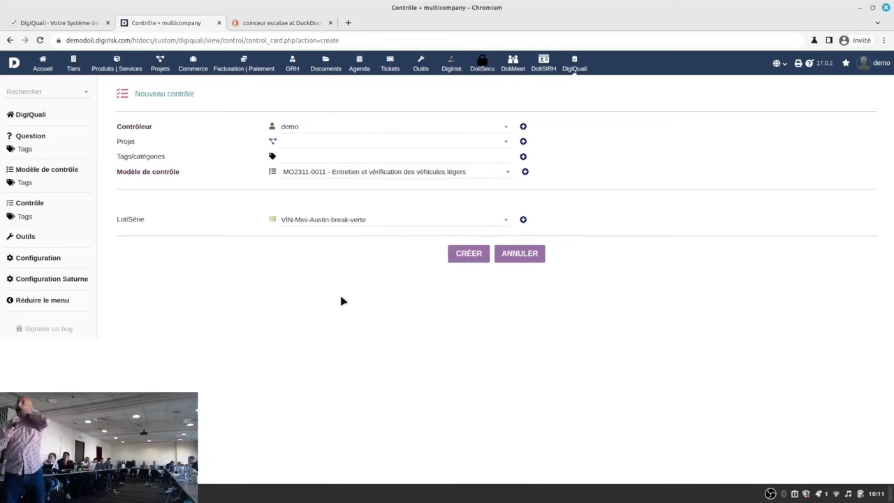
pyautogui.click(468, 256)
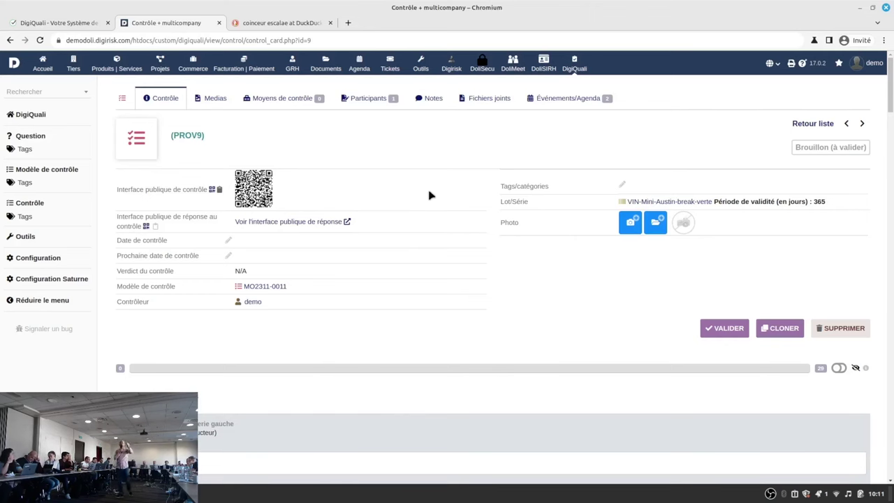
# Step: Look over the new control's card, switch the page to a phone-sized responsive preview, and reload it
pyautogui.scroll(-1, 403, 255)
pyautogui.scroll(1, 423, 241)
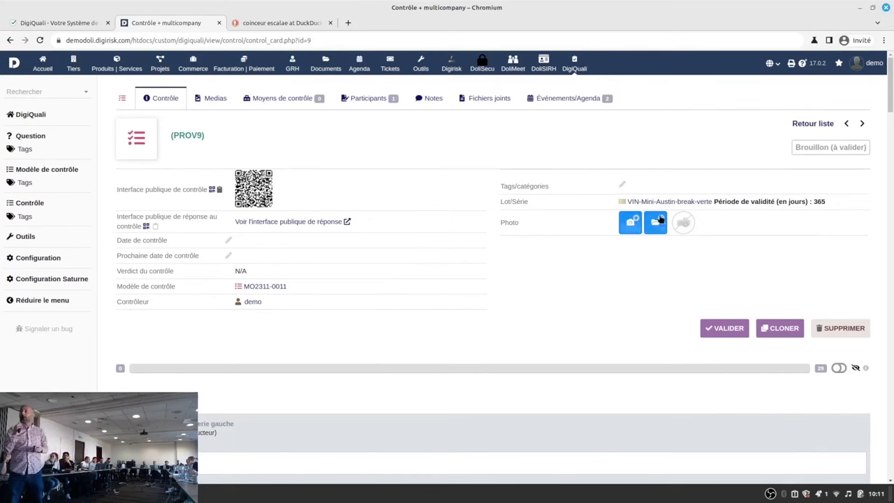
pyautogui.scroll(-3, 564, 234)
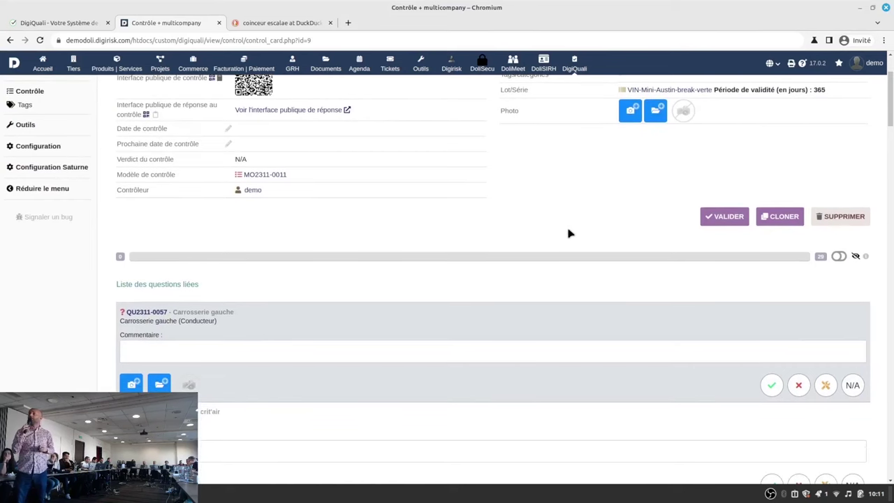
pyautogui.scroll(3, 569, 234)
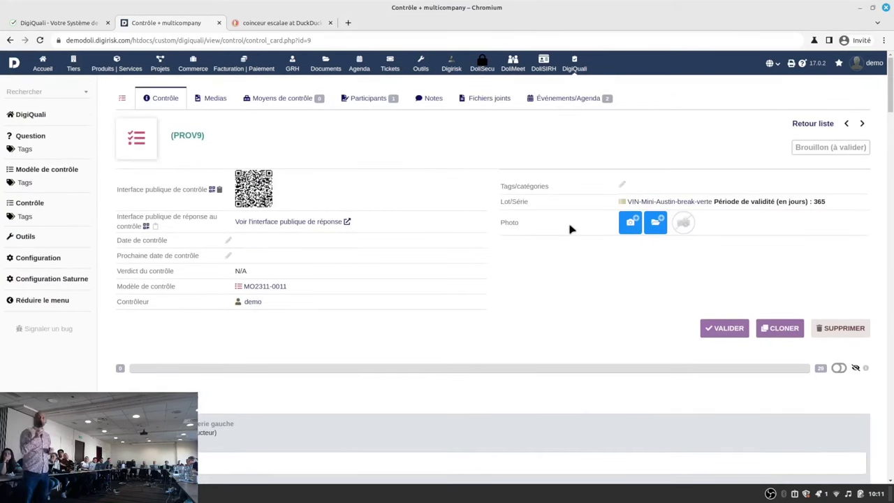
pyautogui.press('F12')
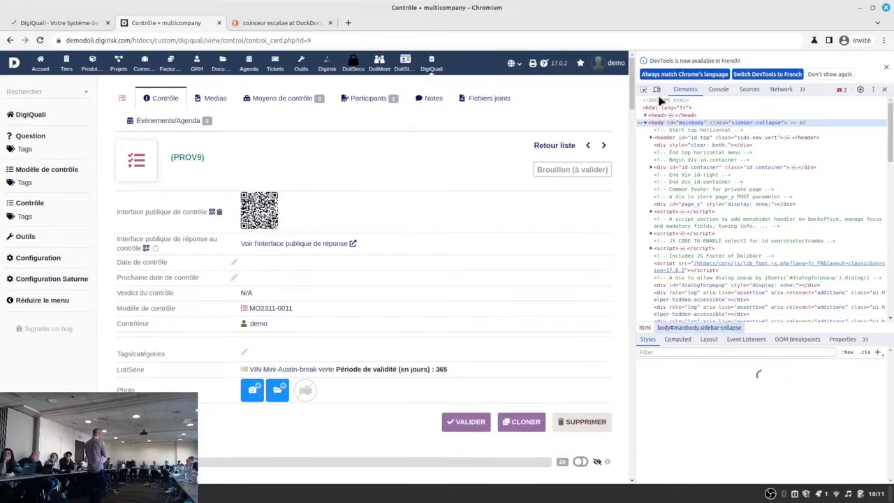
pyautogui.click(656, 90)
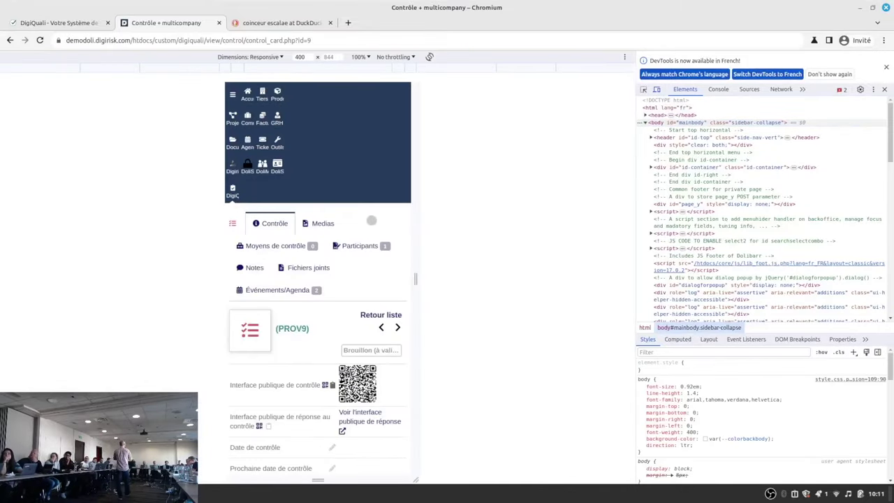
pyautogui.click(40, 40)
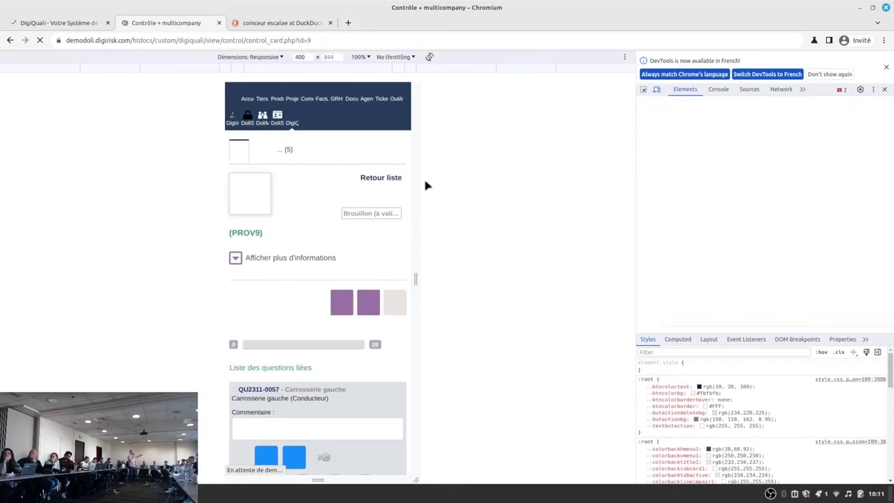
# Step: Look through the linked questions in the mobile preview and answer the Carrosserie gauche question as OK
pyautogui.scroll(-3, 321, 262)
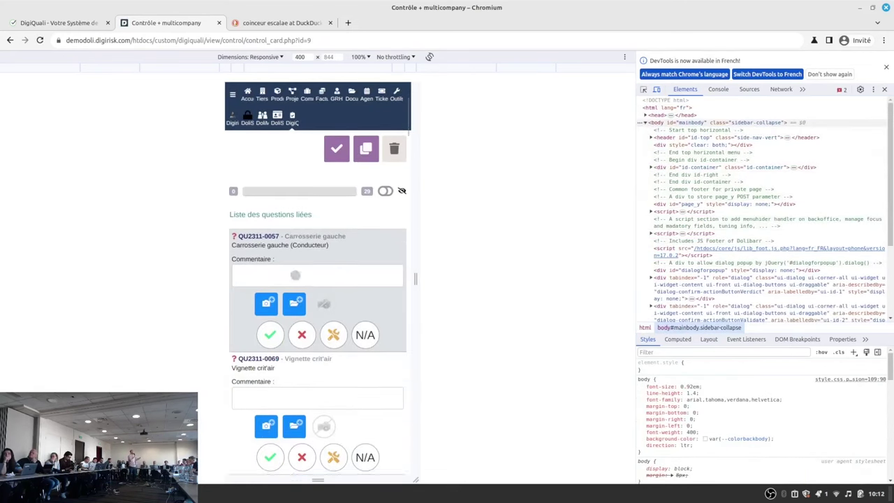
pyautogui.scroll(-8, 298, 268)
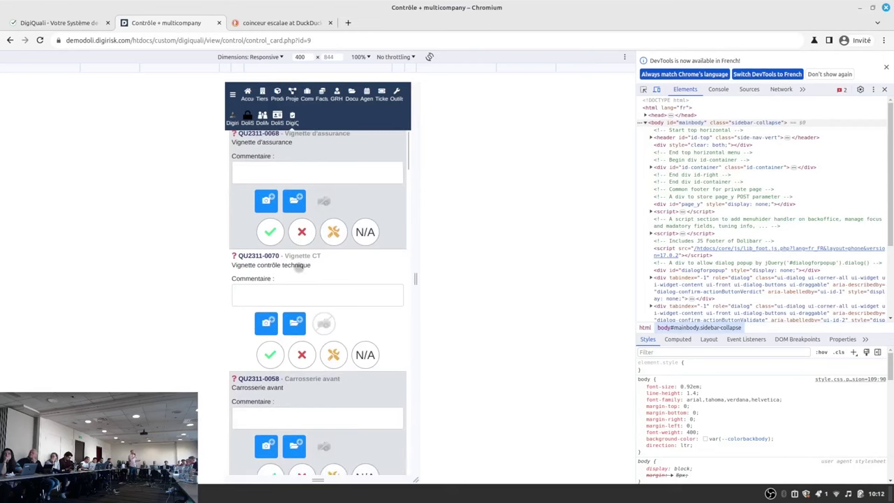
pyautogui.scroll(-5, 298, 267)
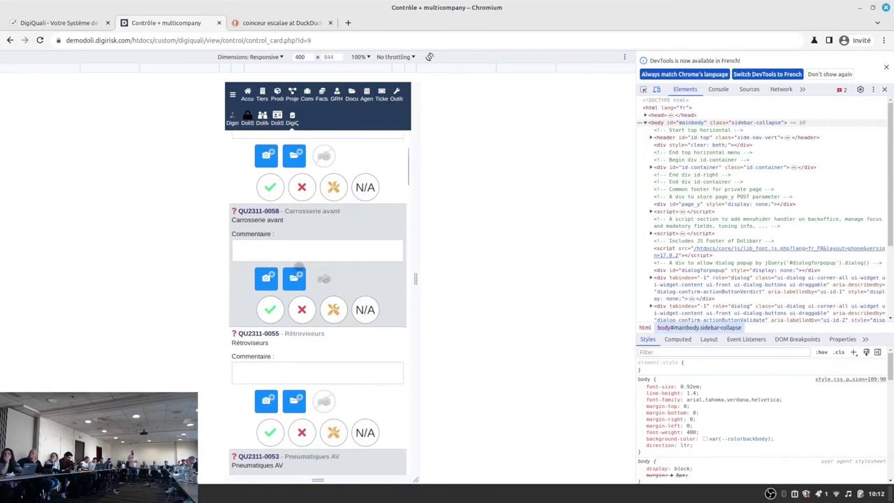
pyautogui.scroll(-1, 298, 267)
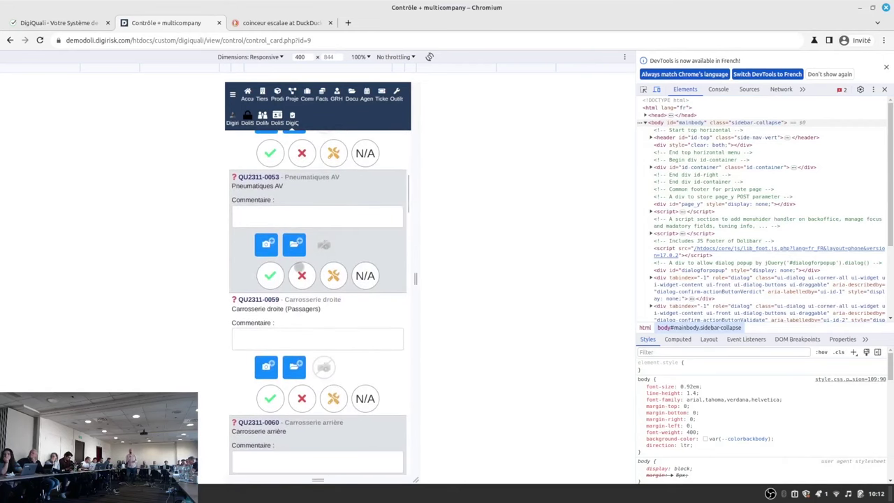
pyautogui.scroll(15, 298, 266)
pyautogui.scroll(-3, 300, 265)
pyautogui.click(271, 314)
pyautogui.scroll(-3, 276, 307)
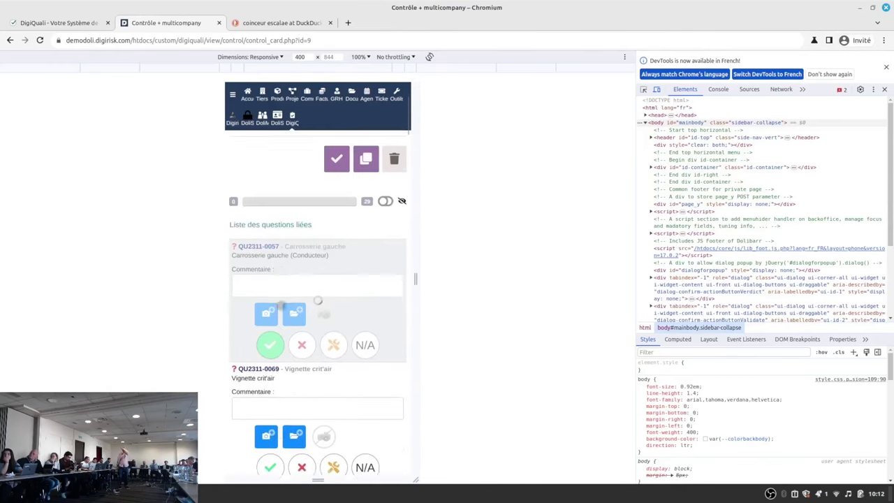
pyautogui.scroll(-1, 319, 265)
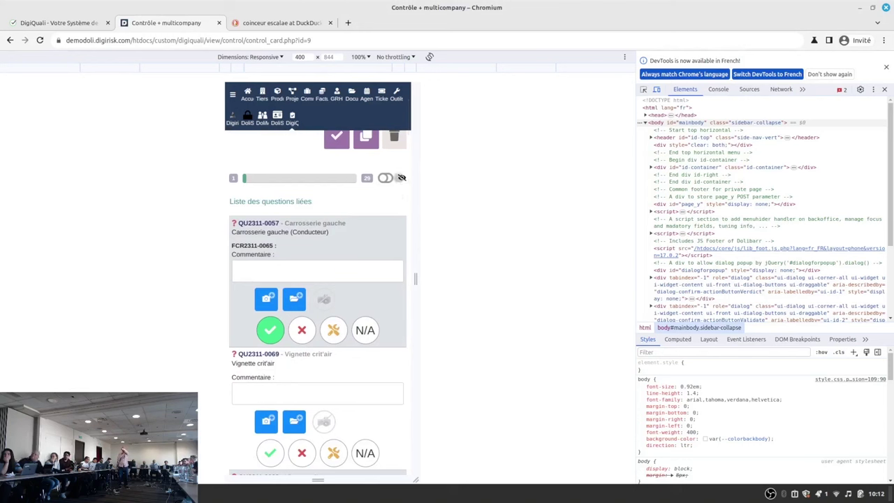
# Step: Hide answered questions, mark Vignette crit'air, Vignette d'assurance, Vignette CT and Carrosserie avant as OK, and give Rétroviseurs the repair answer
pyautogui.click(398, 177)
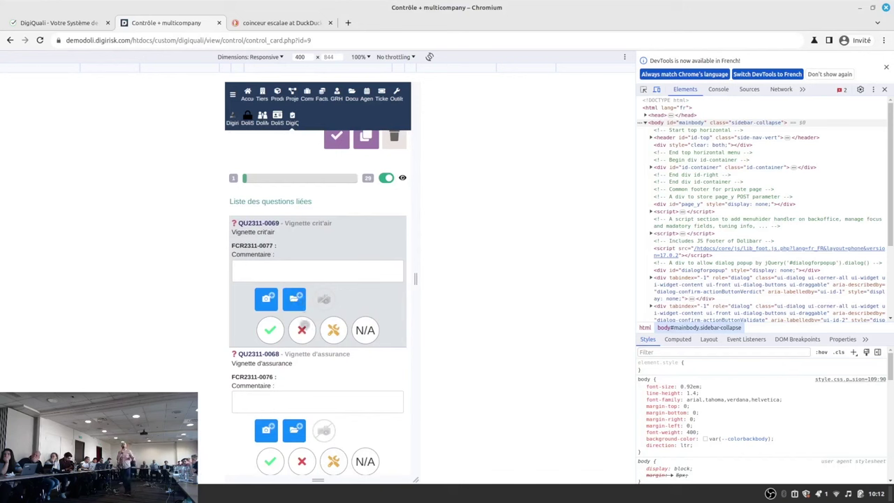
pyautogui.click(272, 330)
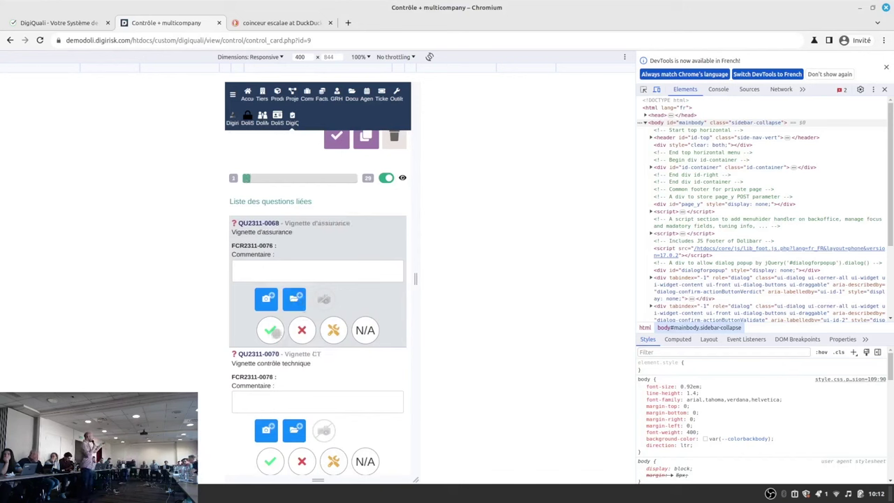
pyautogui.click(270, 330)
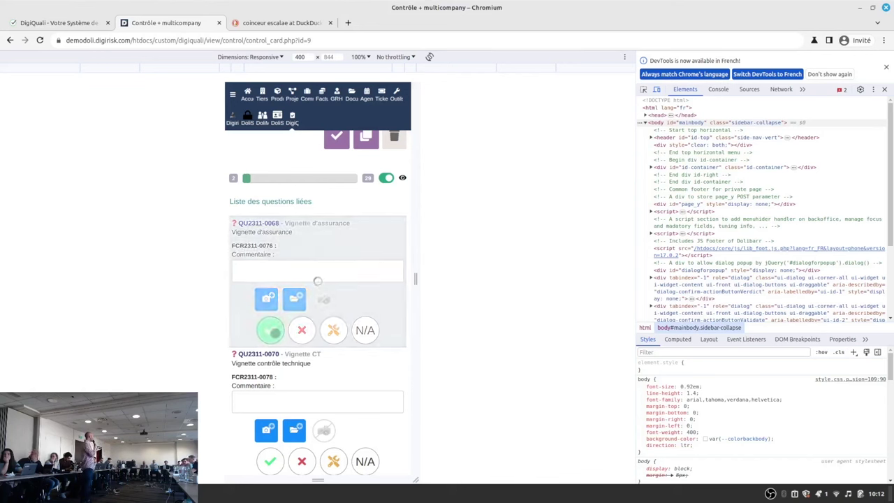
pyautogui.click(271, 330)
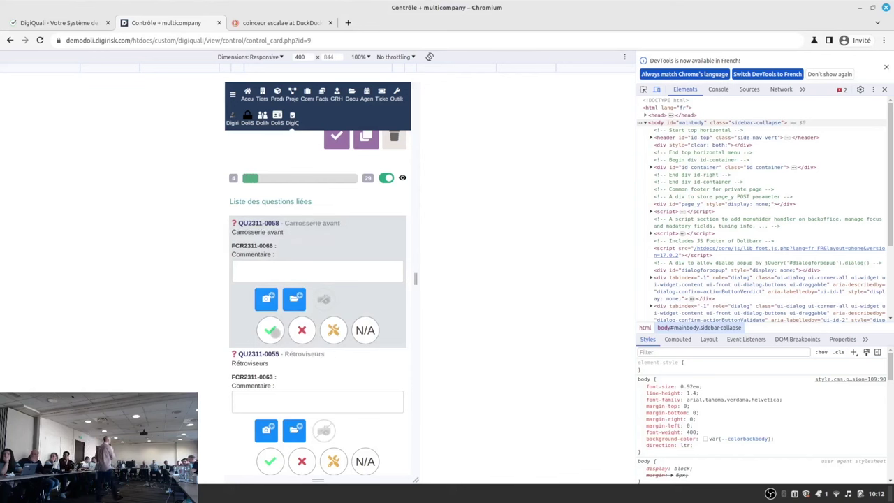
pyautogui.click(271, 330)
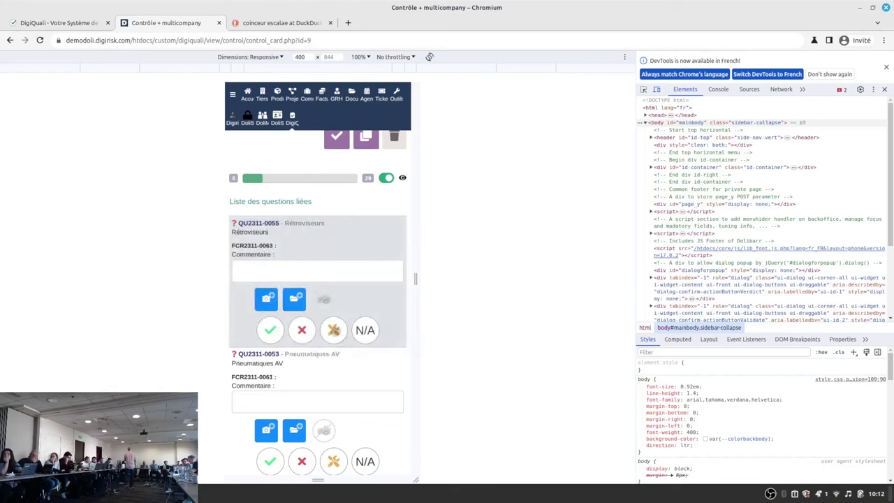
pyautogui.click(333, 330)
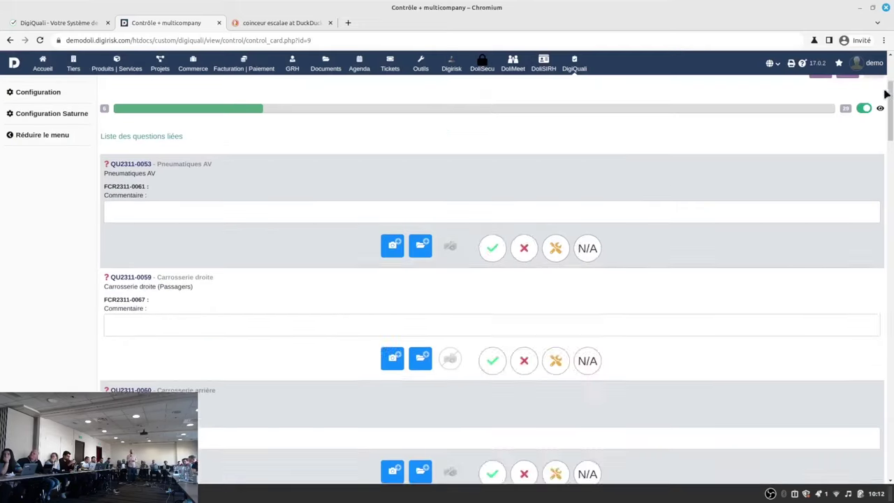
# Step: Close the responsive preview and reload the control's card in its normal desktop layout
pyautogui.click(883, 89)
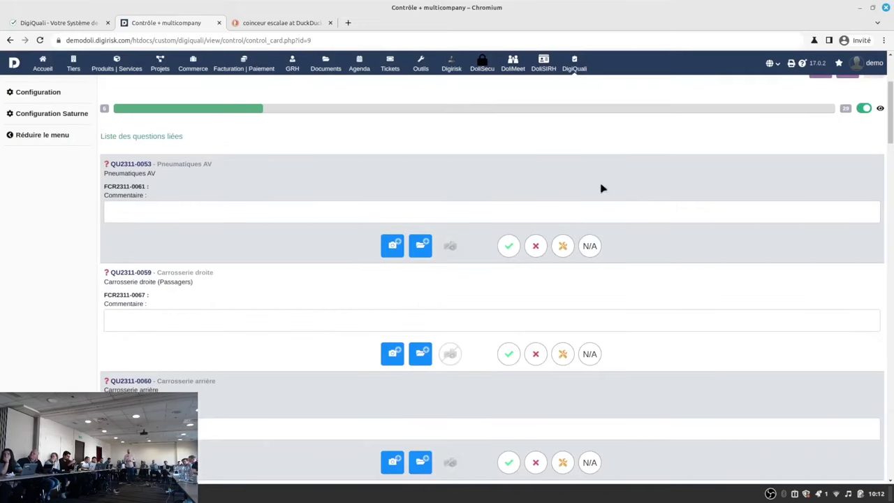
pyautogui.scroll(3, 507, 255)
pyautogui.press('F5')
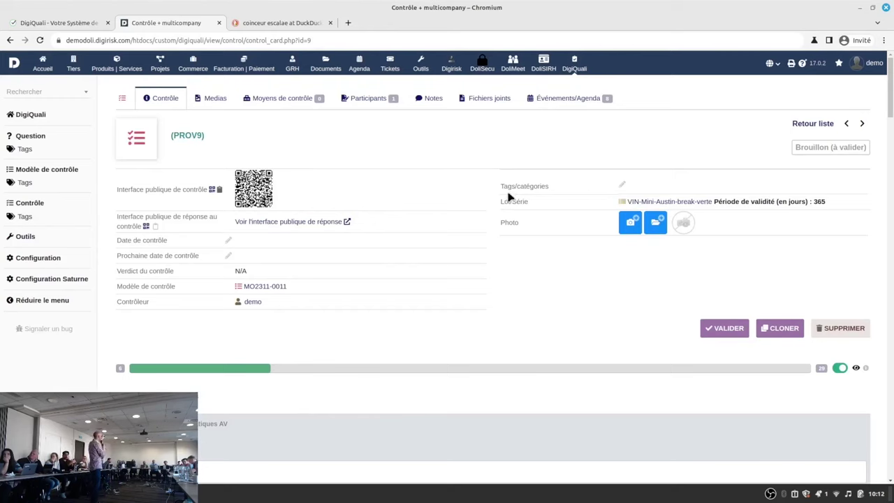
pyautogui.scroll(-1, 425, 235)
pyautogui.scroll(1, 426, 236)
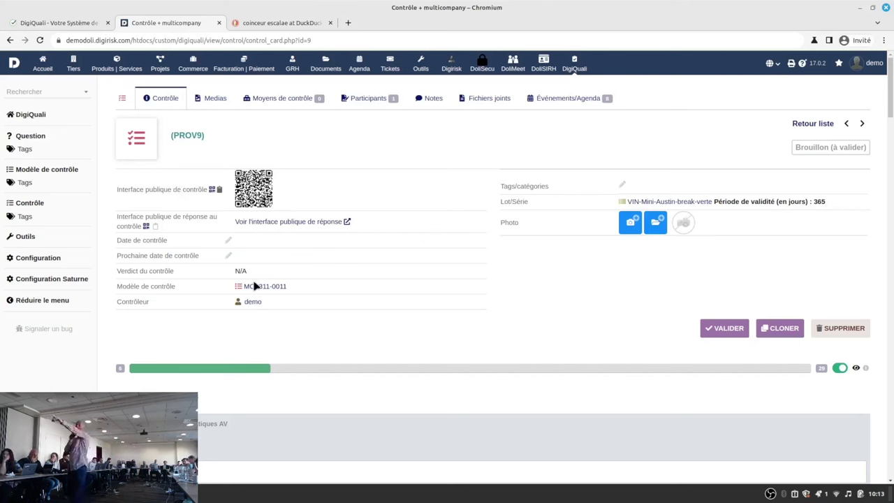
# Step: Open the control's linked lot VIN-Mini-Austin-break-verte and view the last control and list of controls in its public control history
pyautogui.click(656, 203)
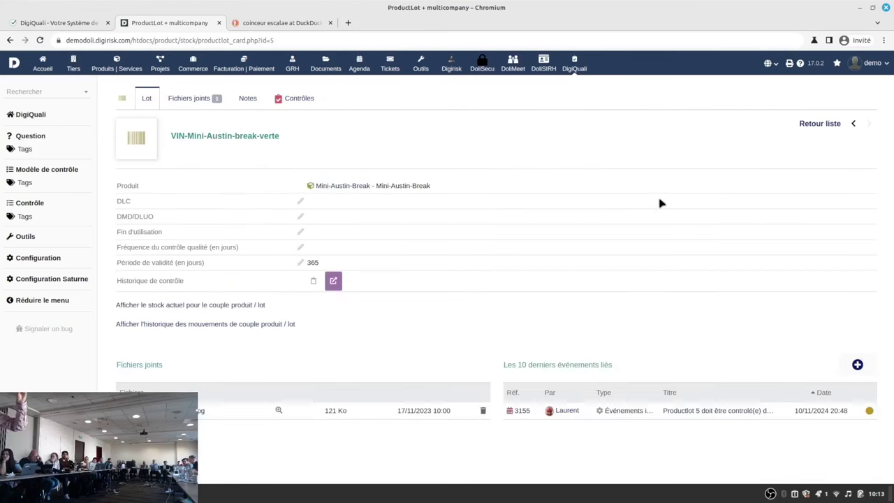
pyautogui.click(333, 282)
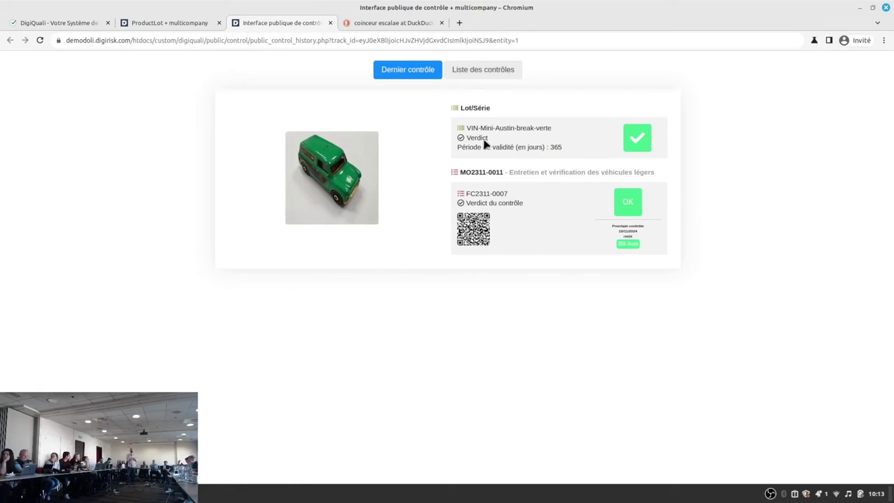
pyautogui.click(454, 77)
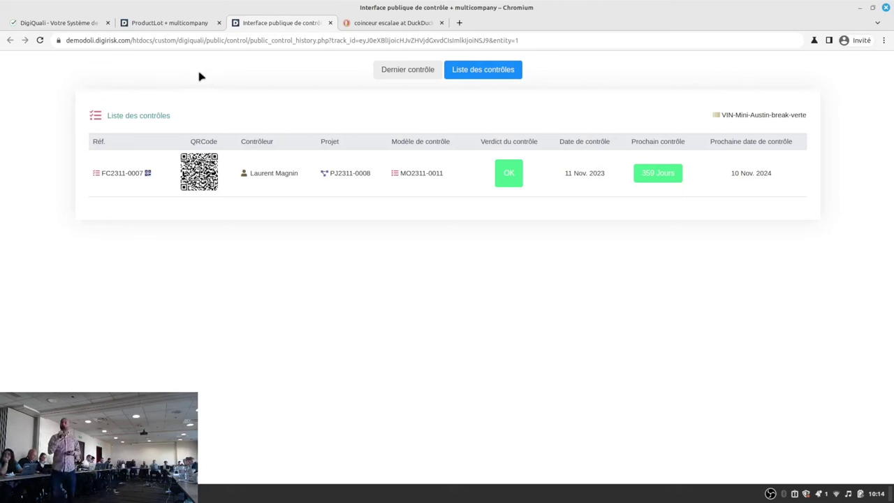
# Step: Leave the public history, reopen draft control (PROV9) from the list of controls, and open its linked lot record
pyautogui.click(148, 23)
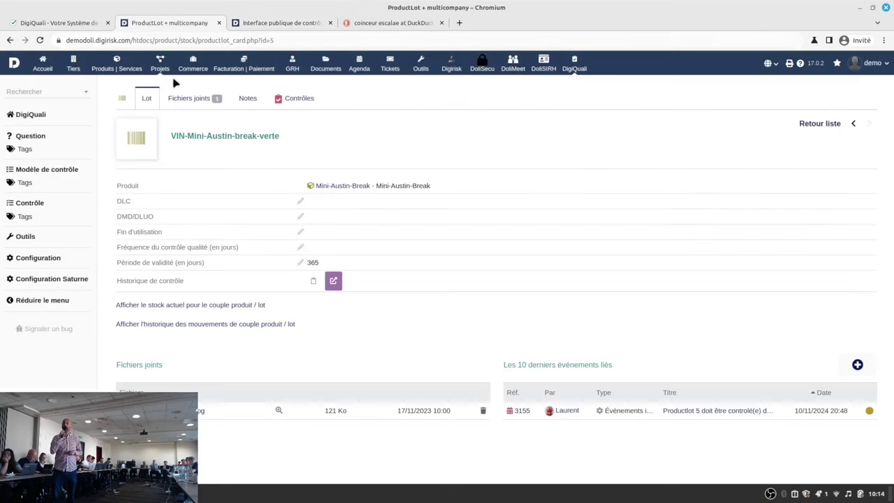
pyautogui.moveTo(335, 191)
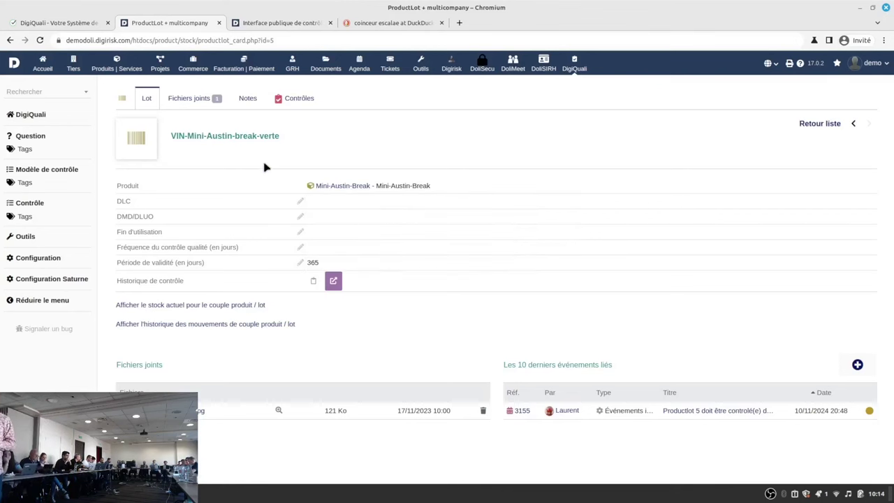
pyautogui.click(9, 41)
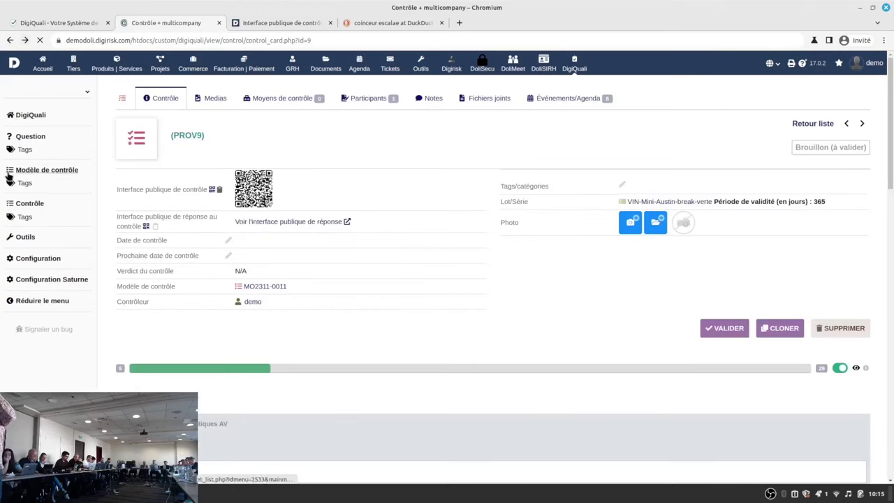
pyautogui.click(28, 203)
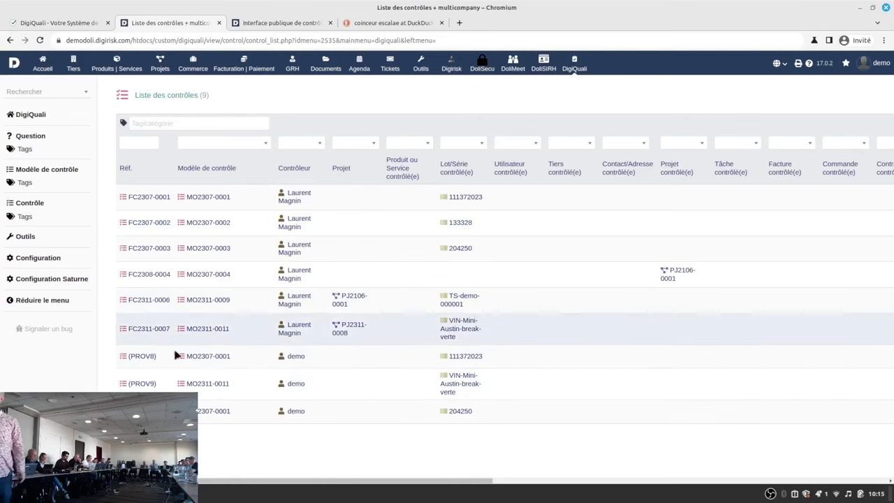
pyautogui.click(135, 385)
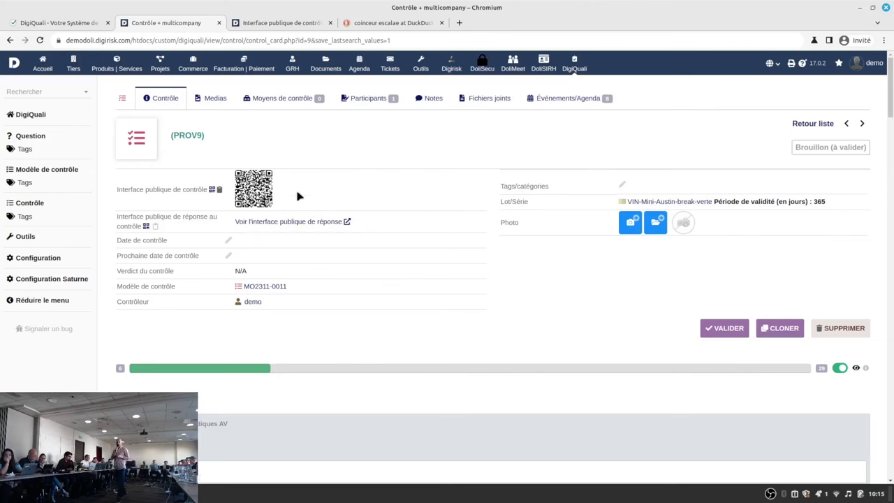
pyautogui.click(659, 202)
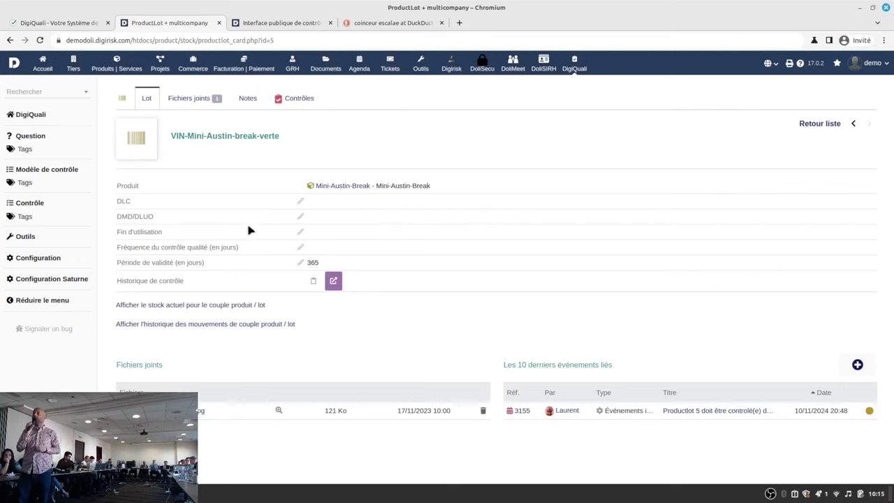
# Step: Open the lot's linked controls and review its Hygiène-Sécurité and QHSE results and the list of controls
pyautogui.click(285, 109)
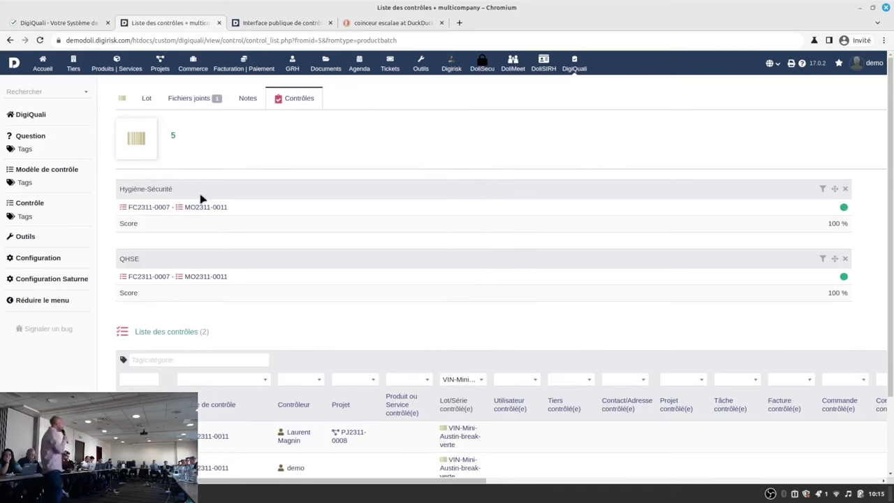
pyautogui.scroll(-2, 199, 196)
pyautogui.scroll(-1, 183, 238)
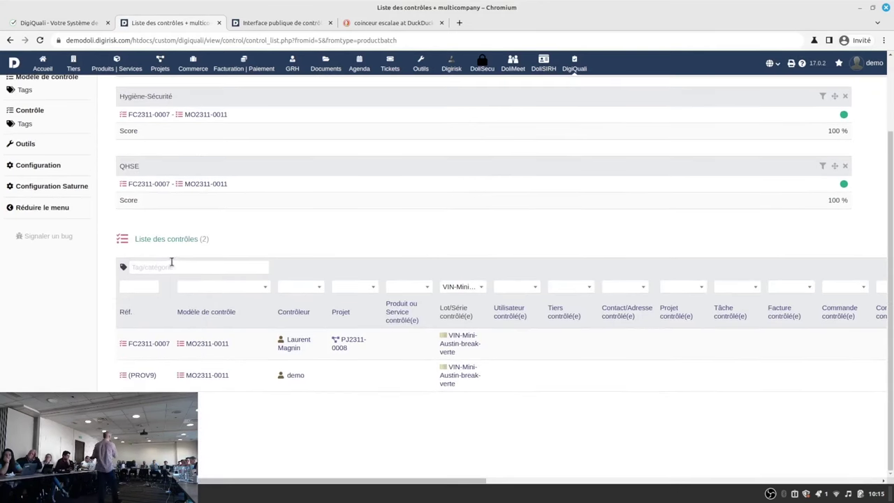
pyautogui.click(171, 264)
pyautogui.press('Escape')
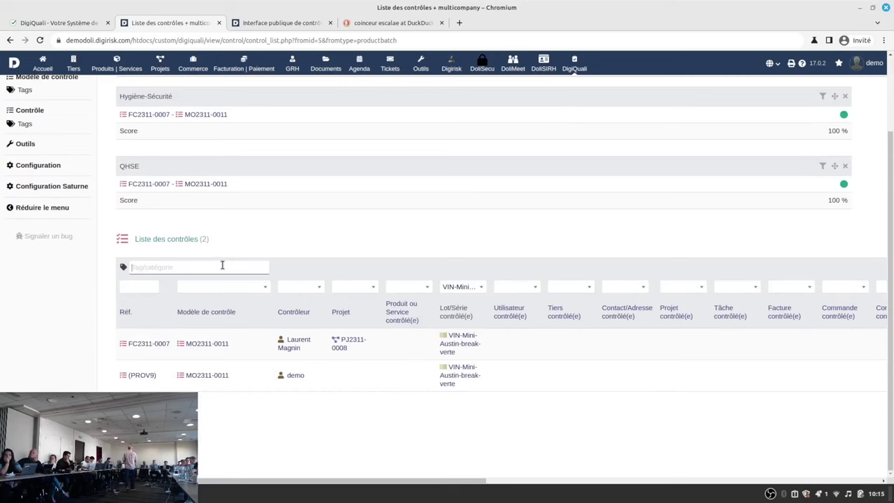
pyautogui.scroll(3, 222, 265)
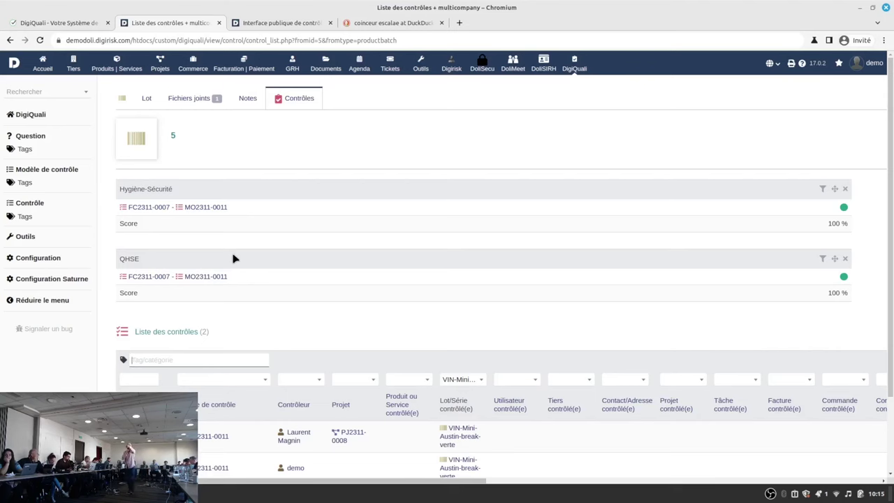
pyautogui.scroll(-3, 234, 258)
pyautogui.scroll(2, 225, 255)
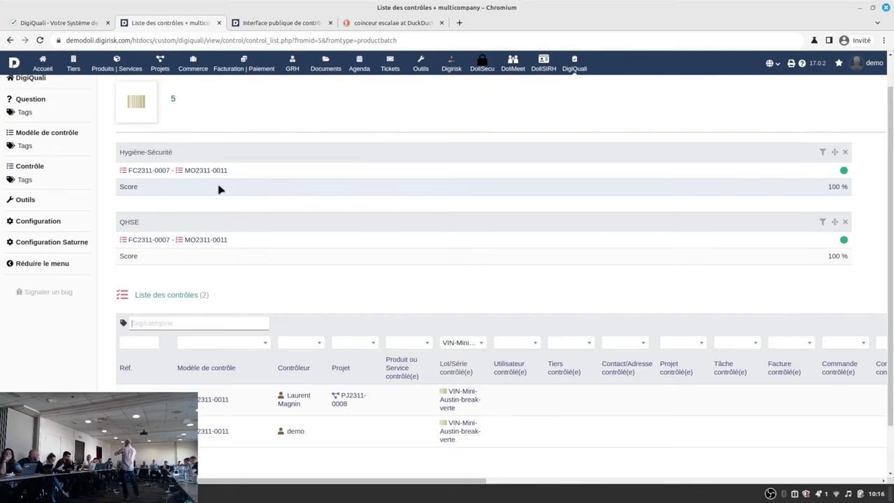
pyautogui.scroll(2, 219, 189)
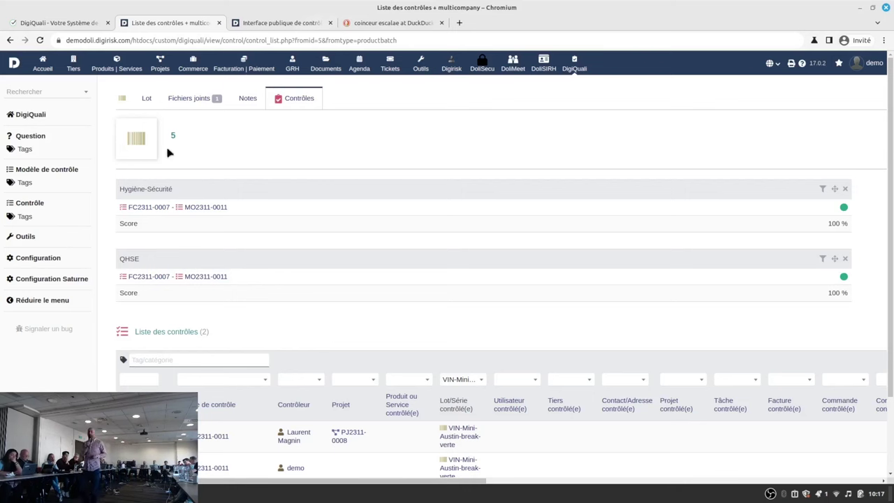
# Step: Search the web for "github evarisk" in a new browser tab and open Evarisk's DigiQuali-Check-List repository on GitHub
pyautogui.click(459, 22)
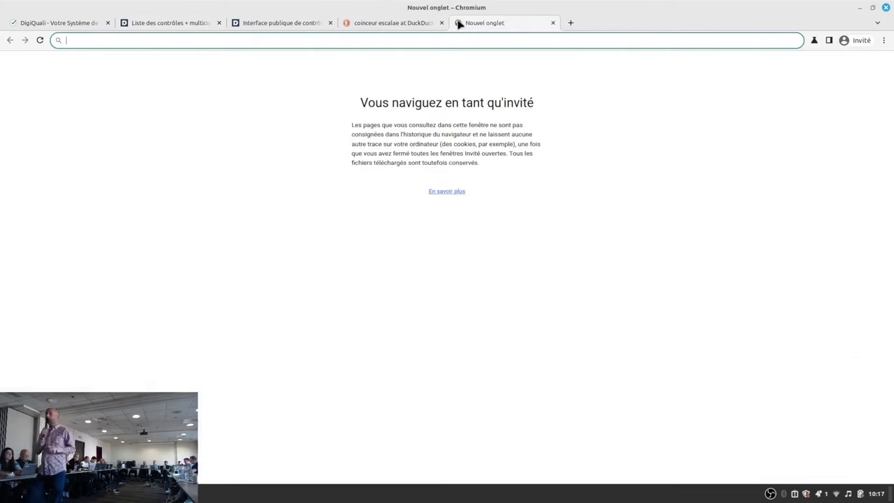
pyautogui.write('github evarisk')
pyautogui.press('Return')
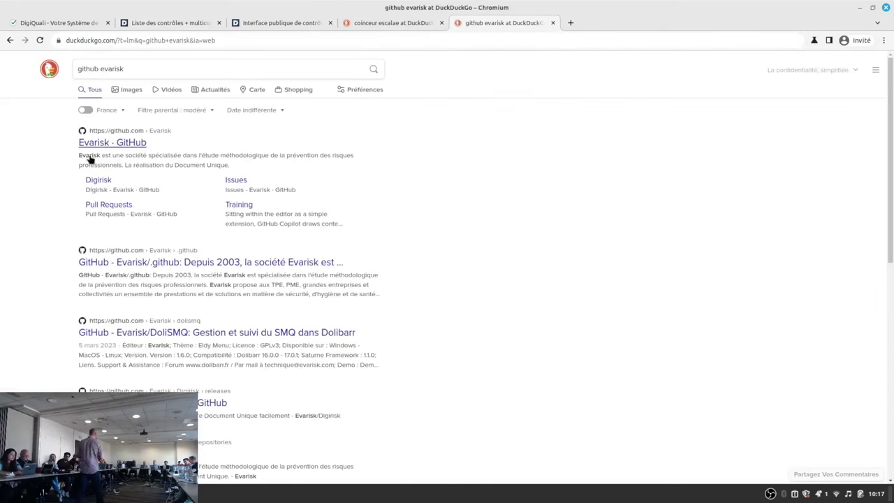
pyautogui.click(94, 144)
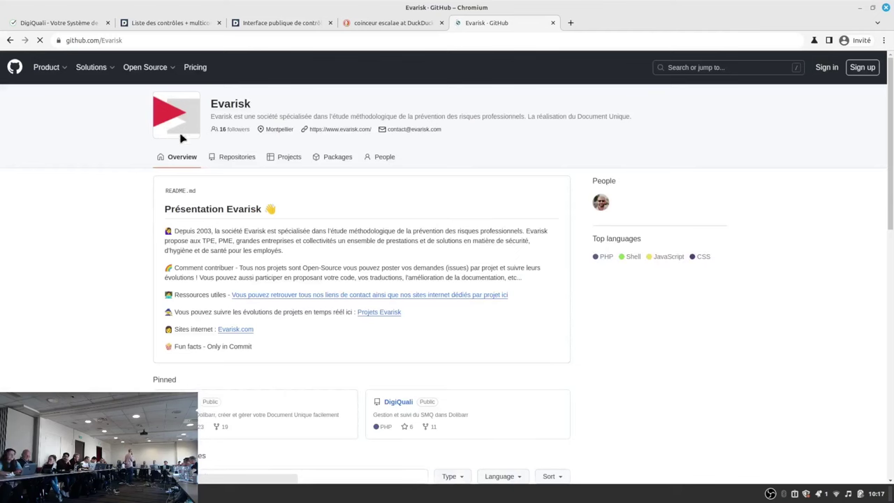
pyautogui.click(230, 158)
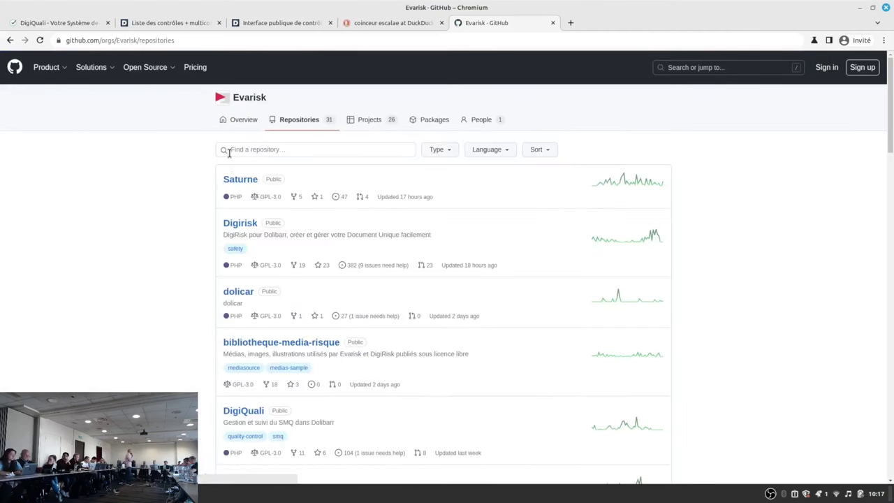
pyautogui.scroll(-3, 255, 222)
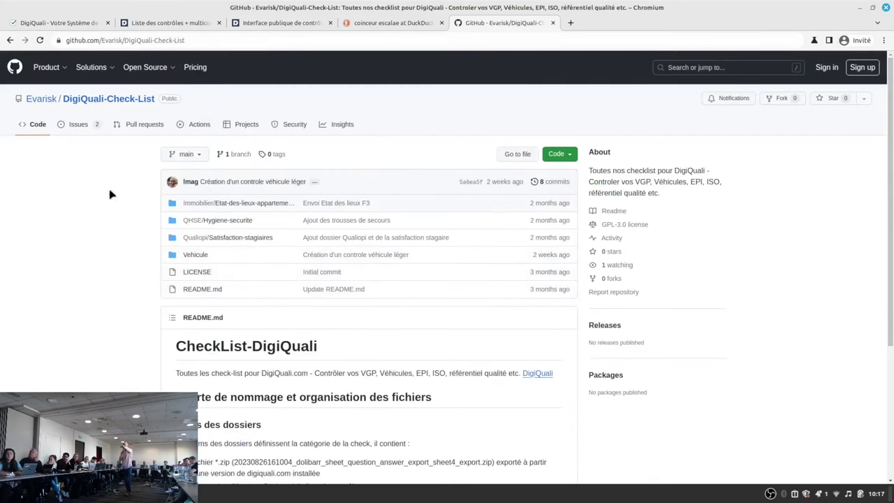
# Step: Look into DU-checklist-simple-3-questions under QHSE/Hygiene-securite, and open the materiel-premiers-secours/trousse-secours folder
pyautogui.click(209, 221)
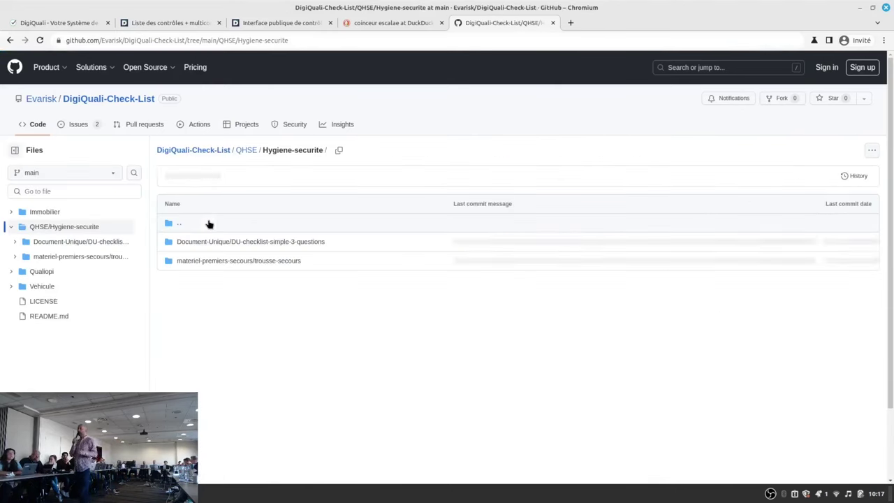
pyautogui.click(247, 243)
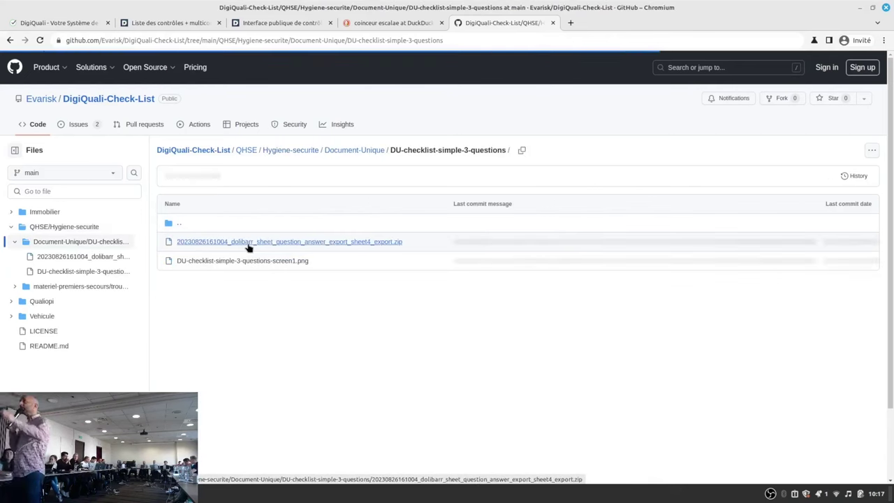
pyautogui.click(335, 154)
pyautogui.click(307, 152)
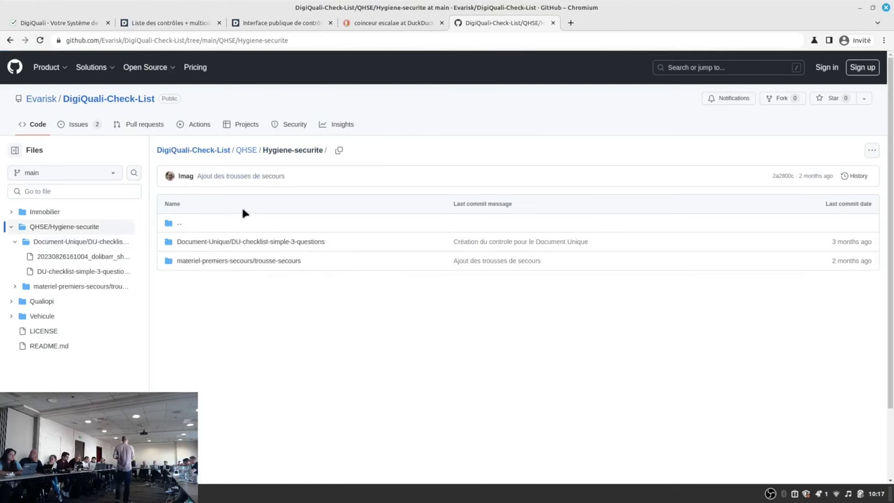
pyautogui.click(235, 261)
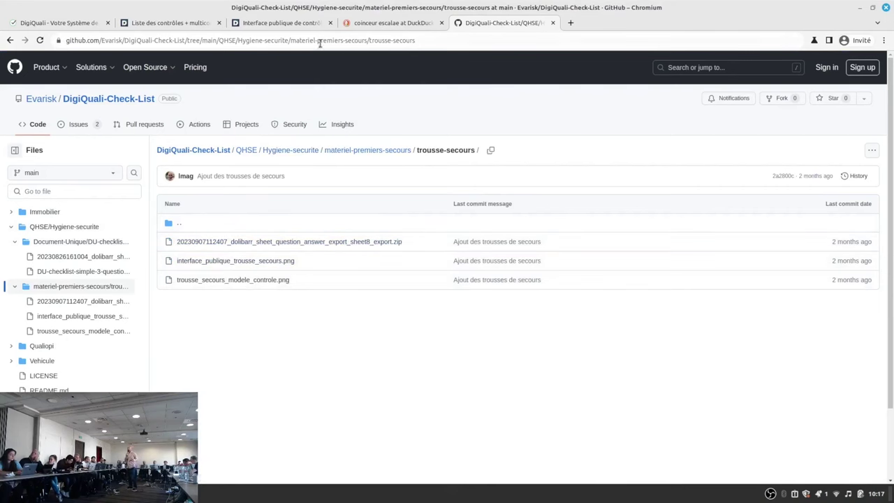
# Step: Return to Dolibarr, open DigiQuali's export and import tools page, and place the GitHub browser tab beside it
pyautogui.click(240, 23)
pyautogui.click(199, 21)
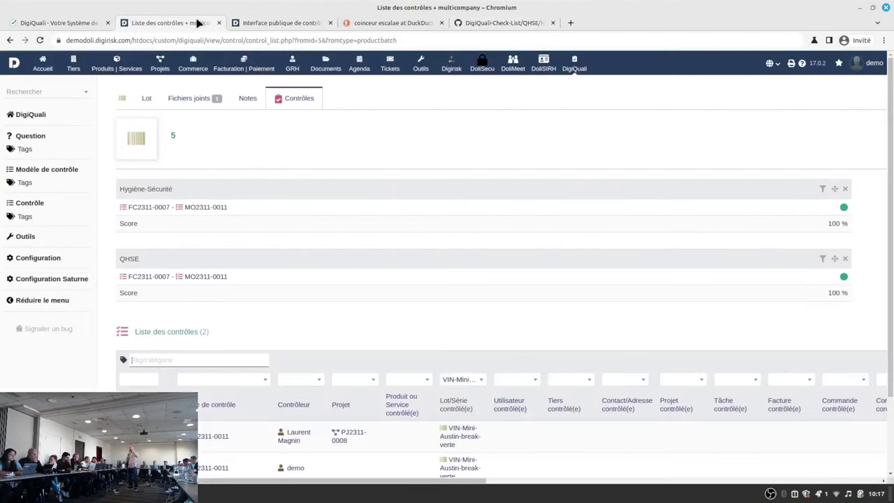
pyautogui.click(23, 238)
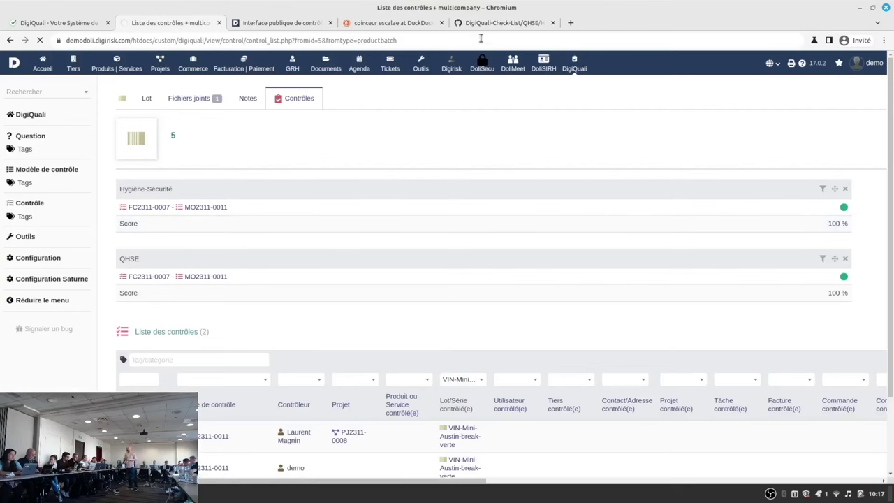
pyautogui.click(433, 26)
pyautogui.moveTo(433, 26); pyautogui.dragTo(253, 28)
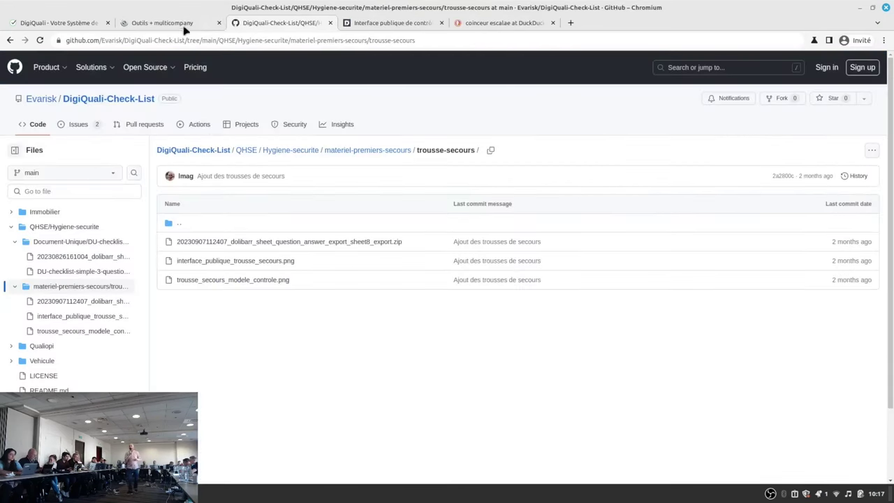
pyautogui.click(170, 22)
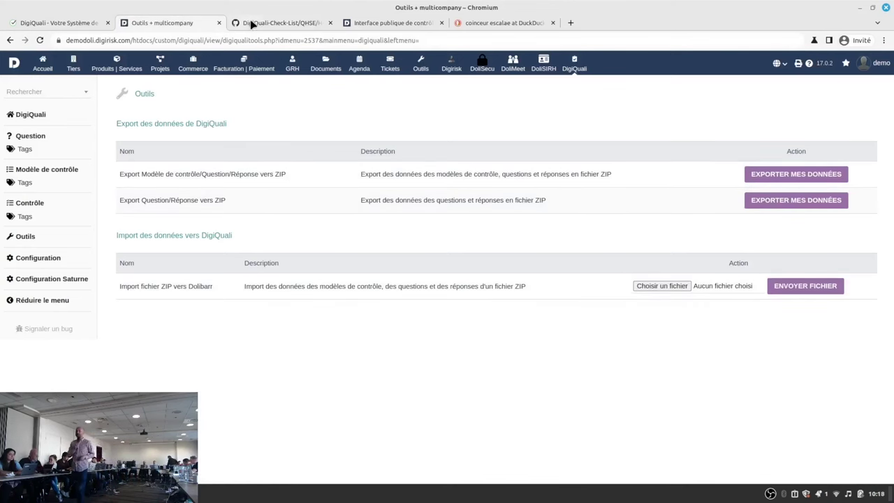
pyautogui.click(276, 22)
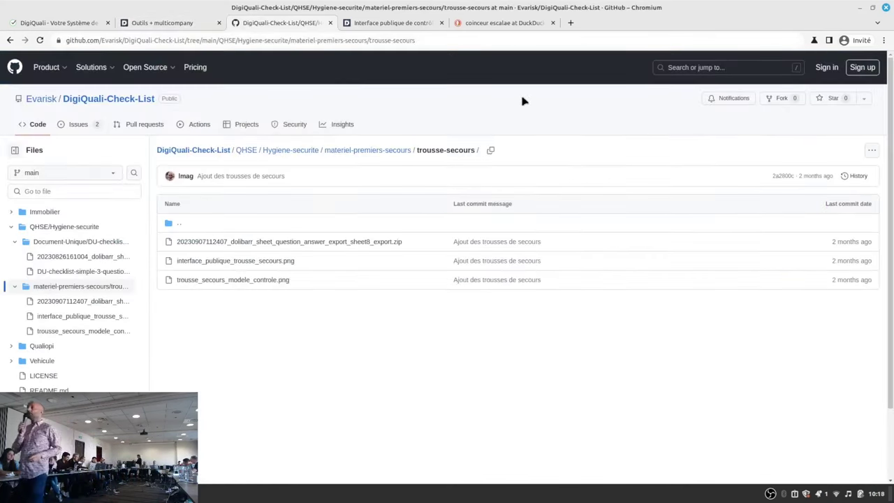
pyautogui.click(395, 243)
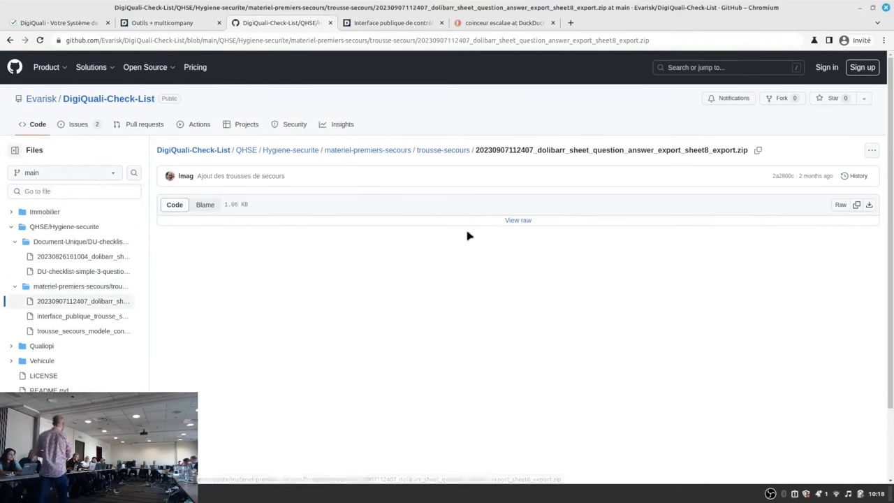
pyautogui.click(869, 206)
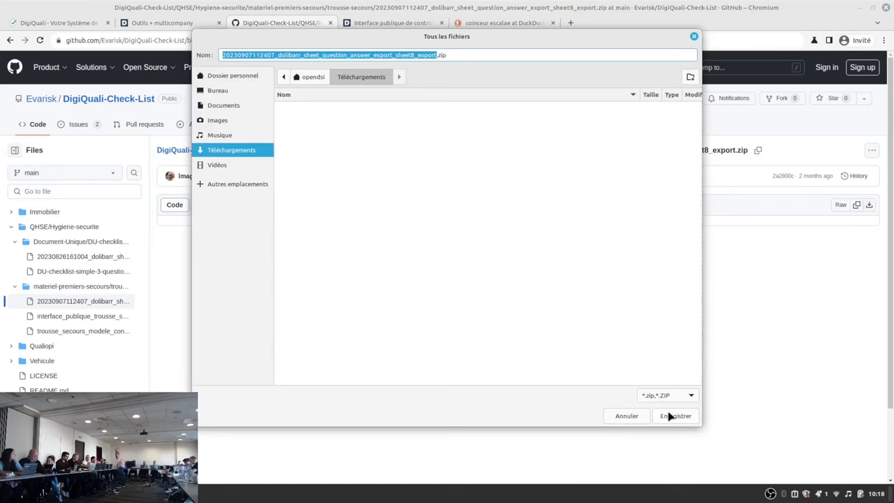
pyautogui.click(670, 416)
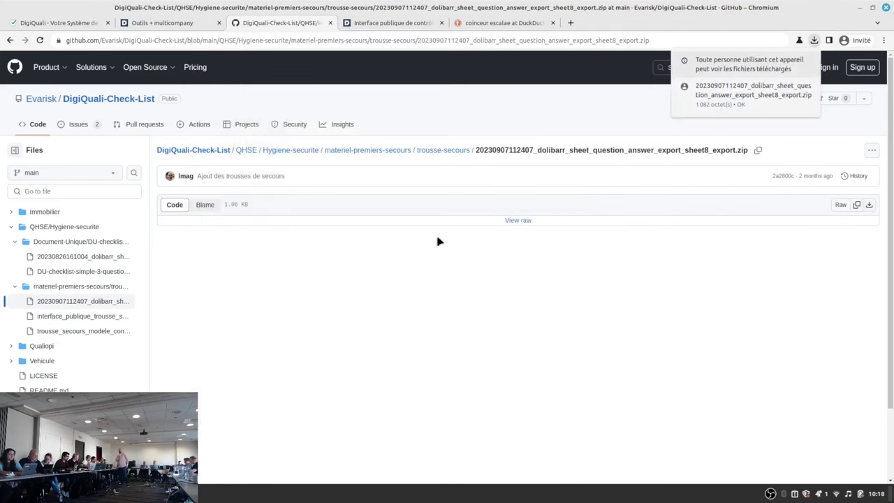
# Step: Import the downloaded trousse-secours ZIP file into DigiQuali in Dolibarr and highlight the import report
pyautogui.click(188, 23)
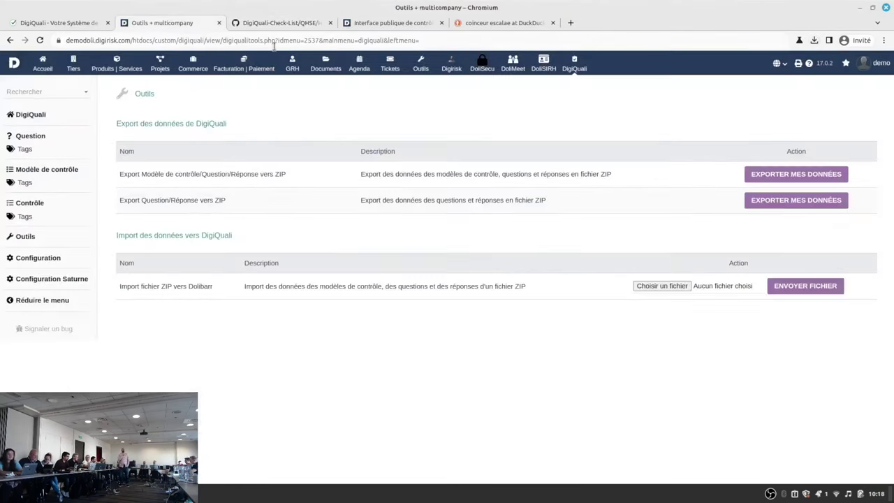
pyautogui.click(813, 42)
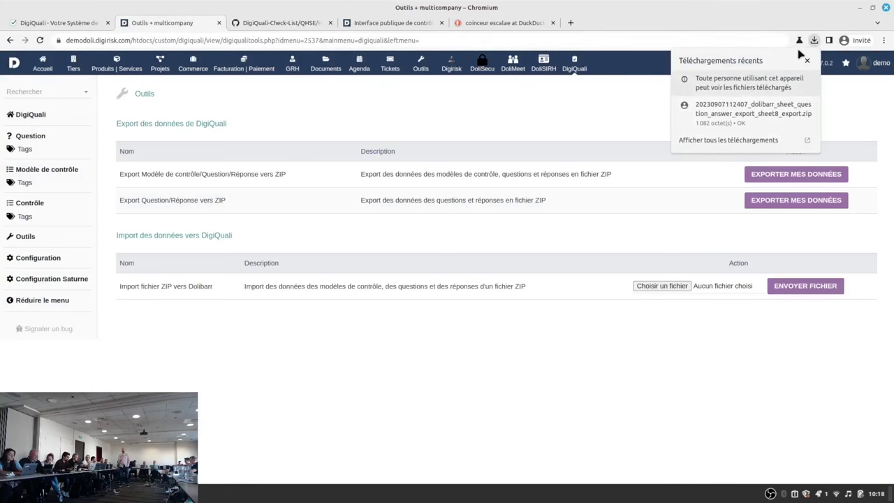
pyautogui.moveTo(754, 110); pyautogui.dragTo(733, 288)
pyautogui.click(792, 287)
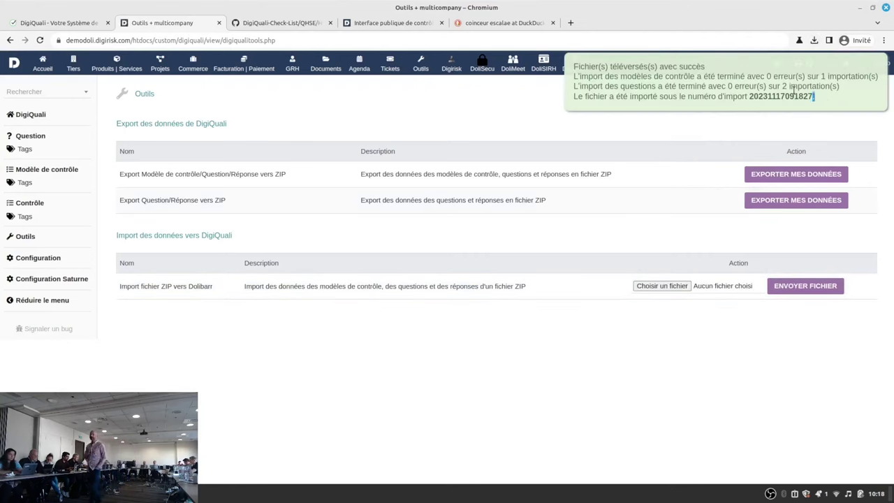
pyautogui.moveTo(815, 98); pyautogui.dragTo(576, 74)
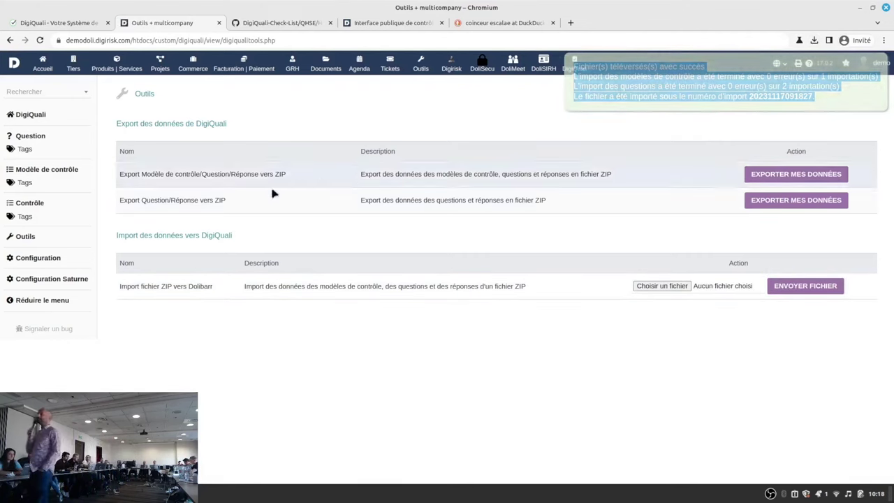
# Step: Open the newly imported control model Contrôle équipement de premiers secours - EPS and examine its linked questions
pyautogui.click(78, 180)
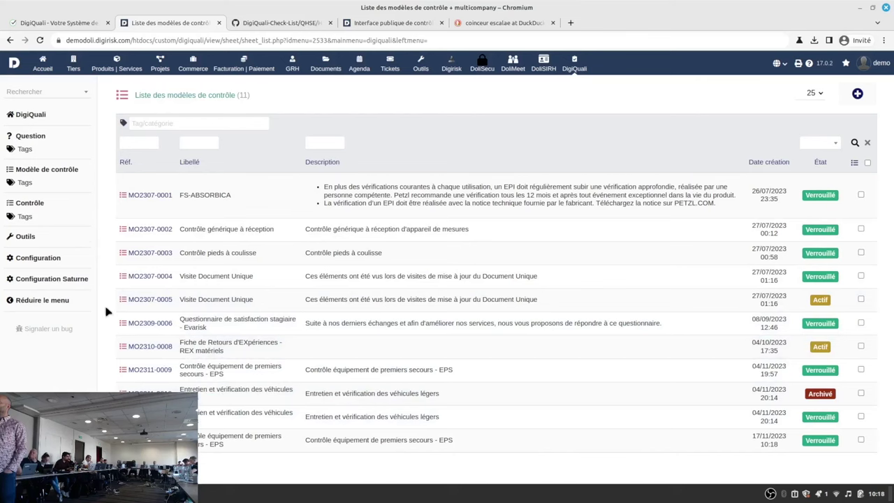
pyautogui.click(150, 440)
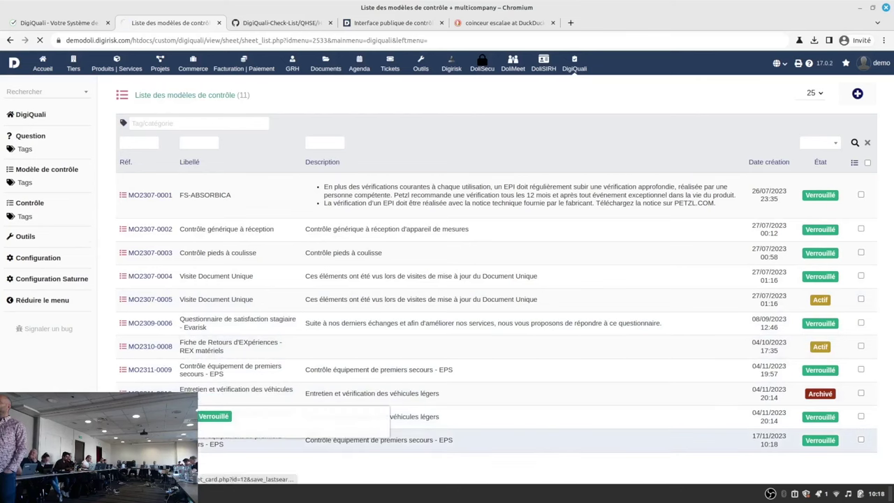
pyautogui.scroll(-1, 265, 244)
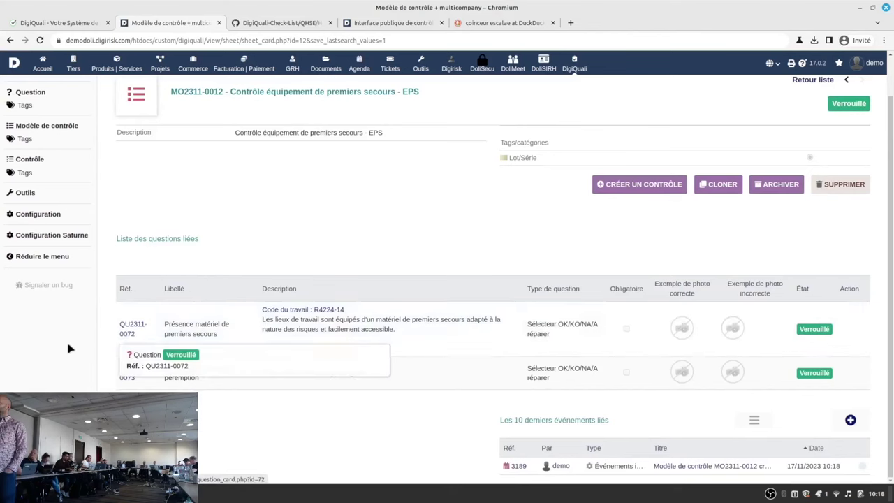
pyautogui.scroll(1, 79, 342)
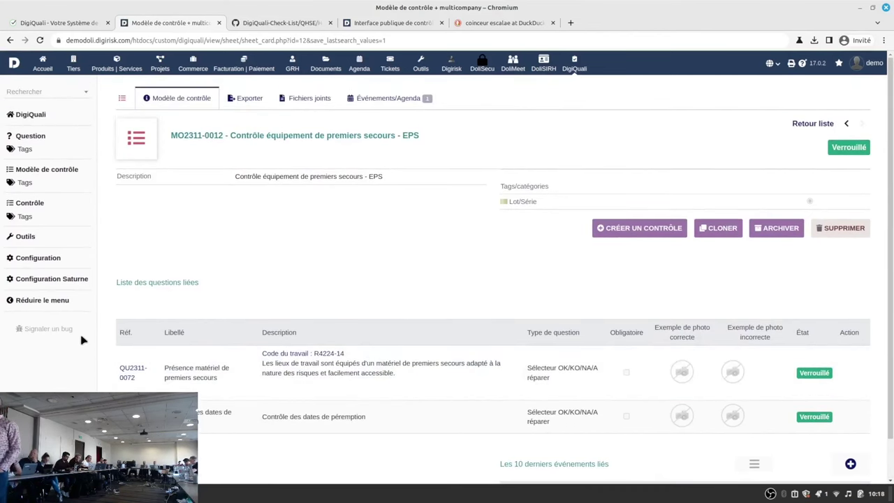
pyautogui.scroll(-1, 246, 247)
pyautogui.scroll(1, 246, 246)
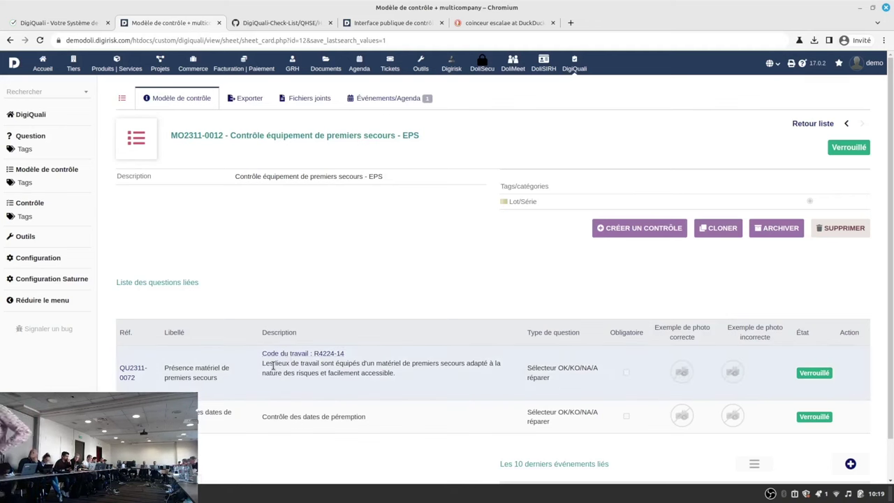
pyautogui.scroll(-1, 270, 370)
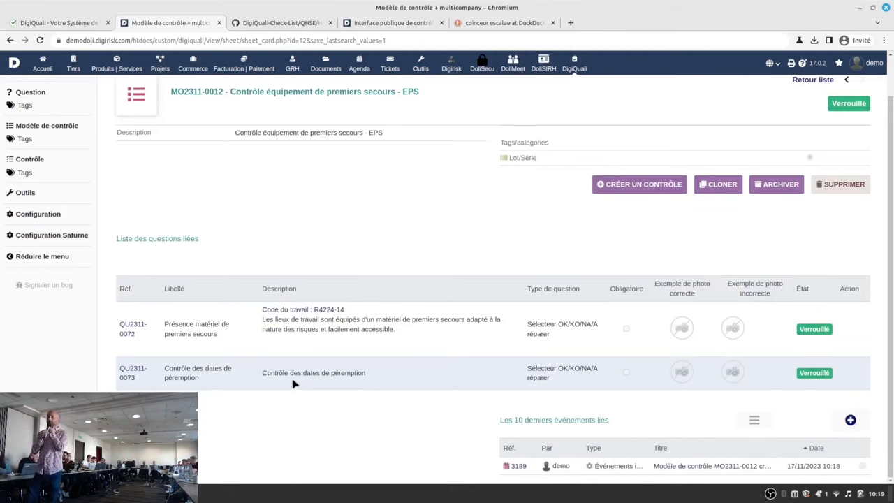
pyautogui.scroll(2, 180, 259)
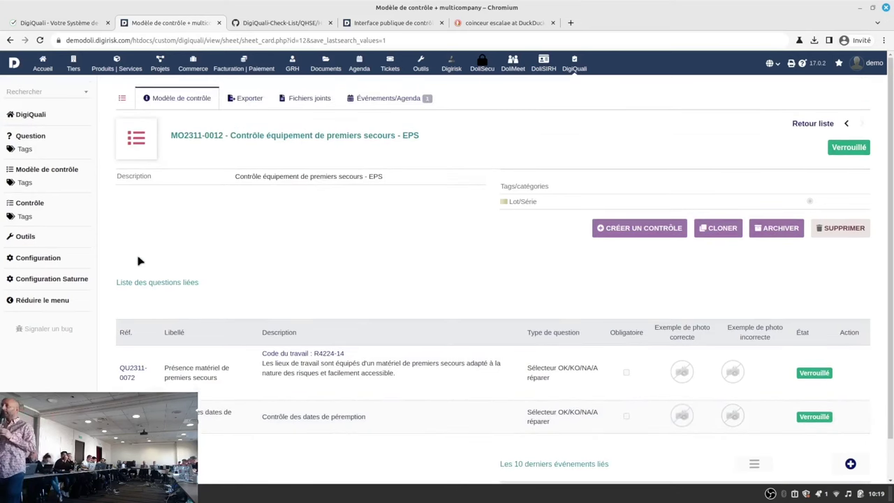
# Step: From DigiQuali's control list, open the lot VIN-Mini-Austin-break-verte and review its linked controls, including their dates, states and verdicts
pyautogui.click(30, 204)
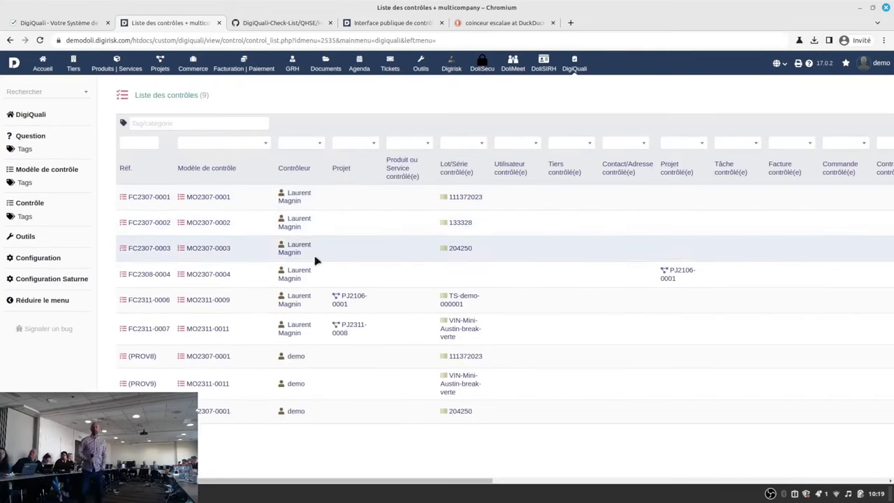
pyautogui.click(449, 328)
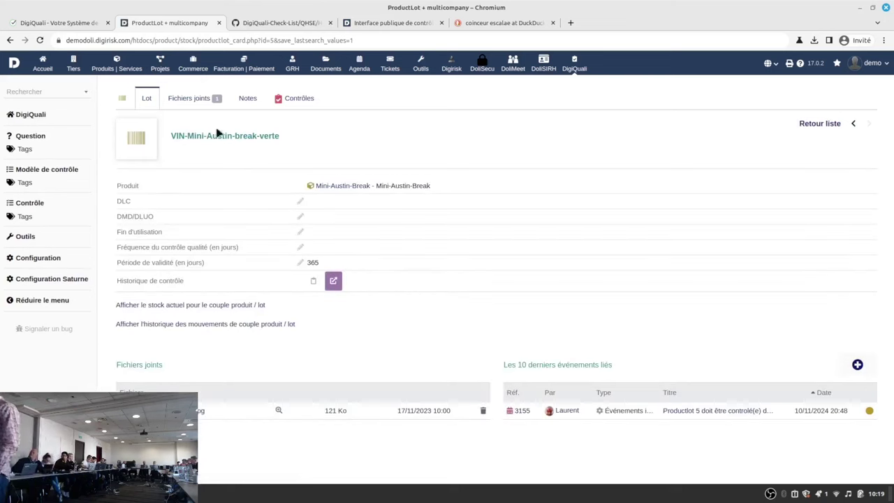
pyautogui.click(308, 98)
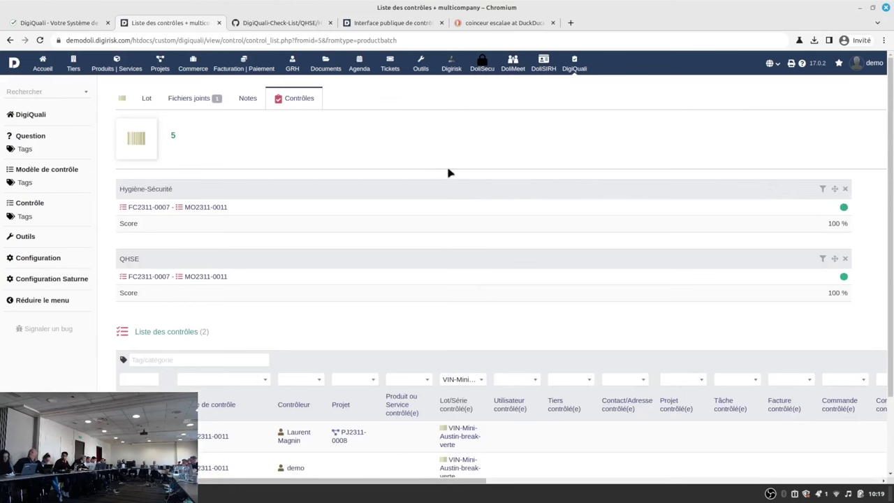
pyautogui.moveTo(402, 480); pyautogui.dragTo(818, 464)
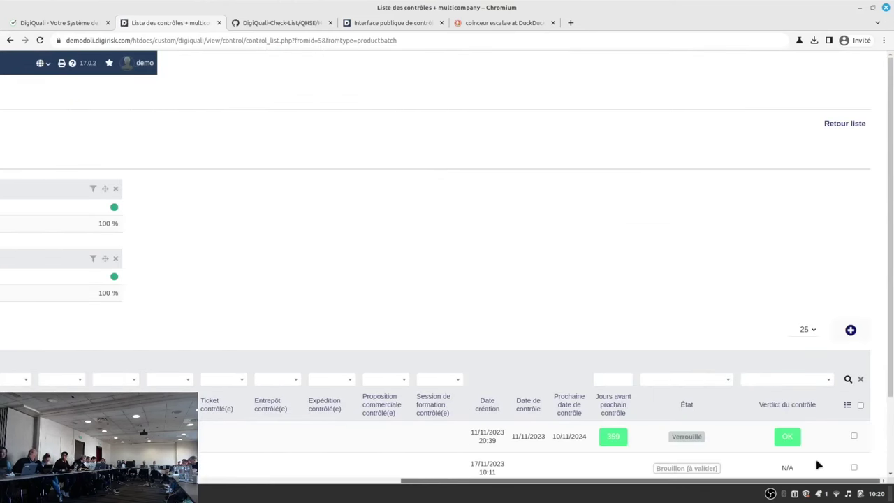
# Step: Start a new control for this lot using the model MO2311-0009 - Contrôle équipement de premiers secours - EPS
pyautogui.click(850, 331)
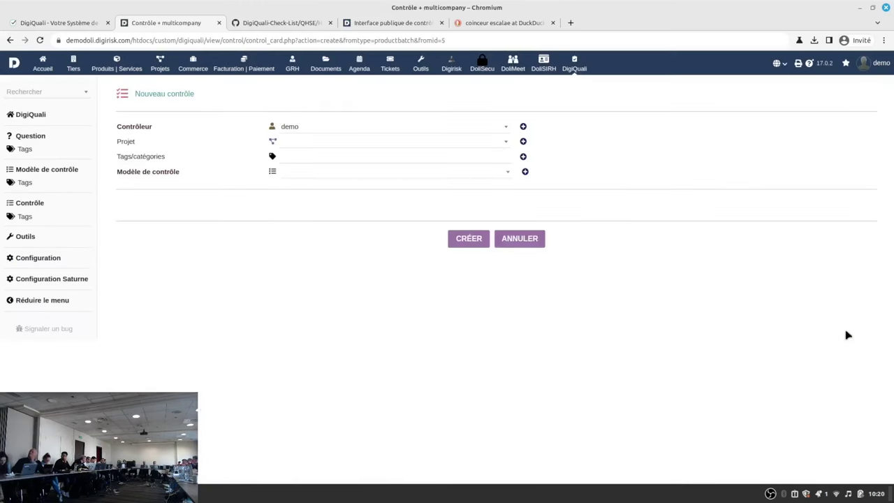
pyautogui.click(497, 175)
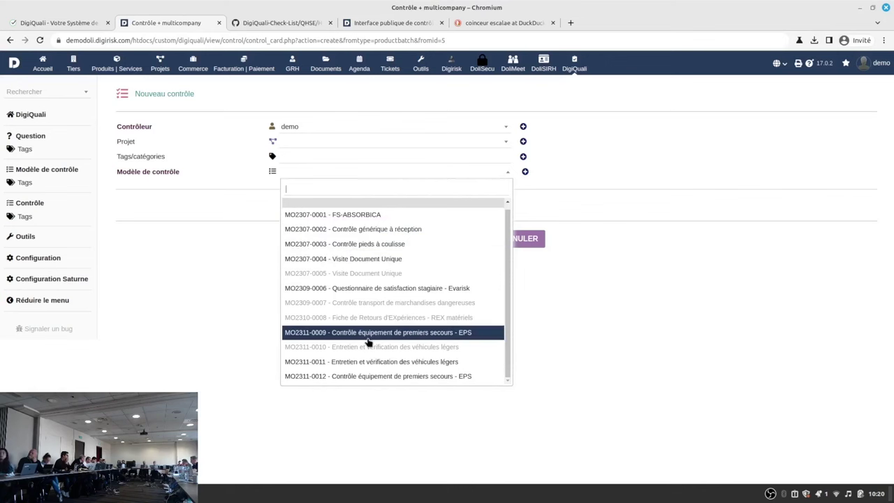
pyautogui.click(368, 333)
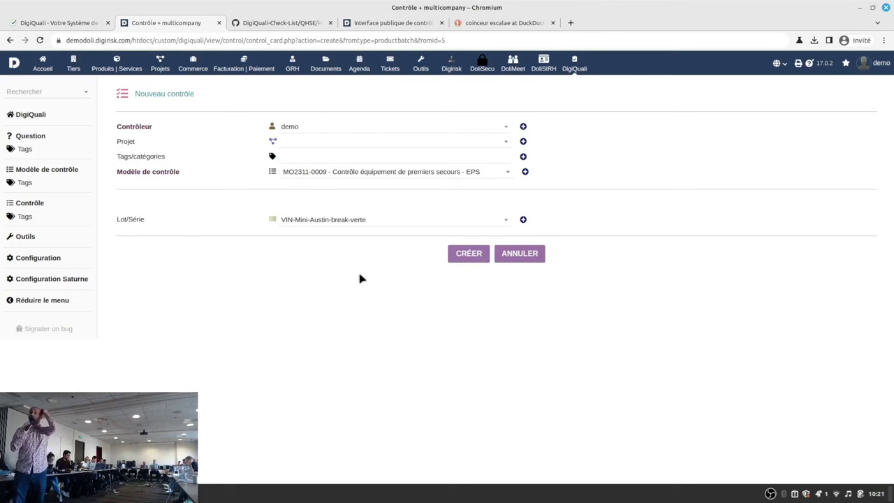
# Step: Search the web for yourls in a new browser tab and look over the yourls.org home page without the translation prompt
pyautogui.click(571, 24)
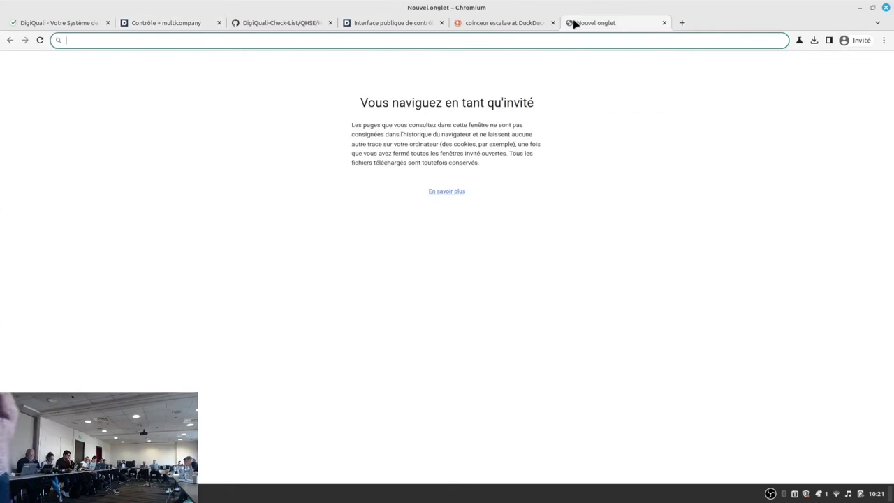
pyautogui.write('you')
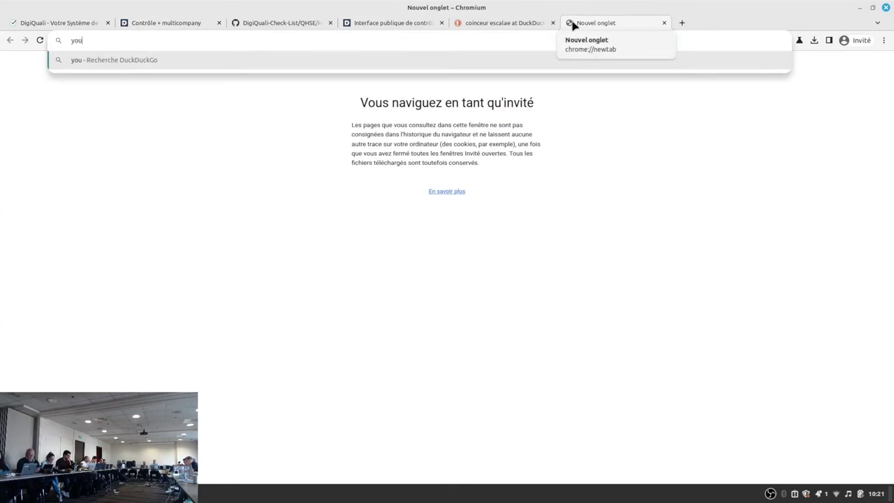
pyautogui.write('rls')
pyautogui.press('Return')
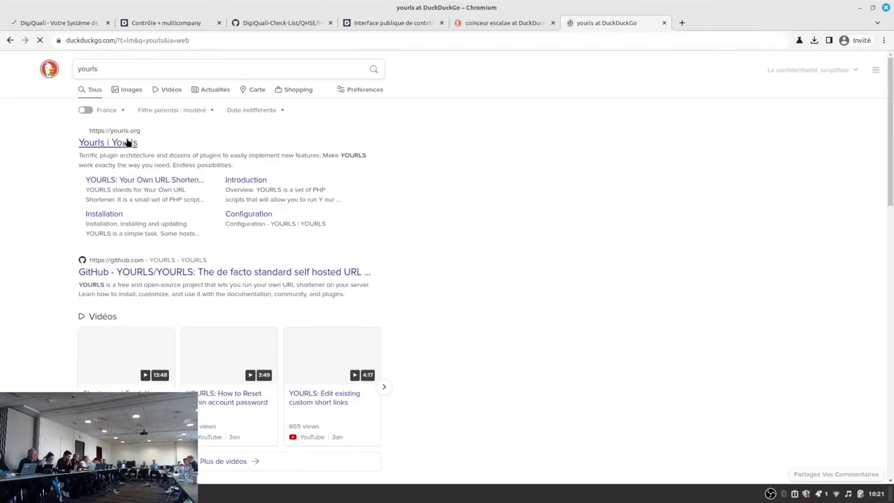
pyautogui.click(123, 145)
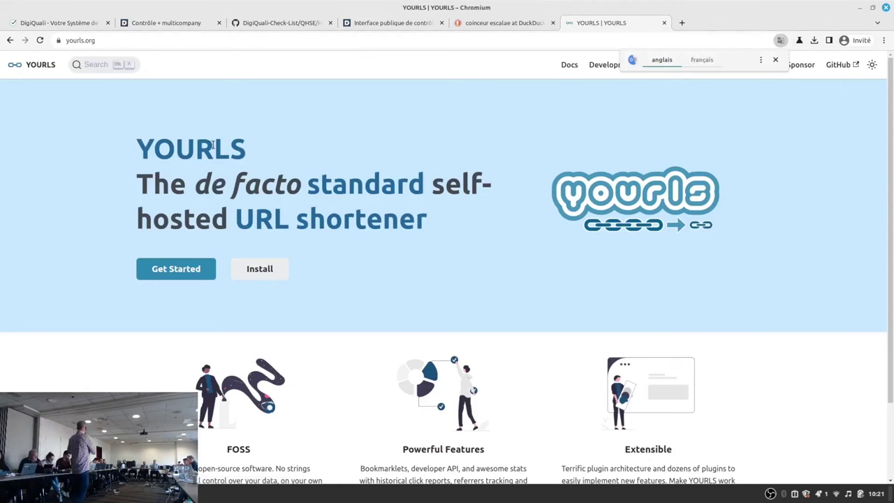
pyautogui.click(773, 62)
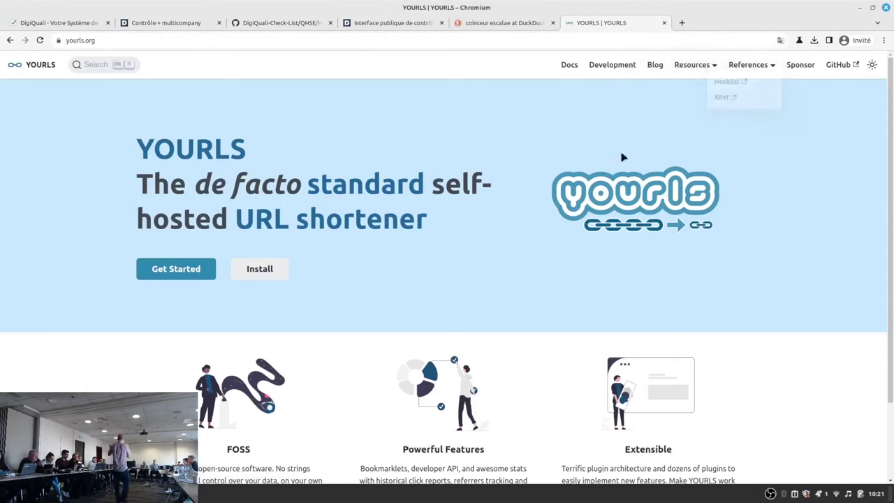
pyautogui.scroll(-3, 594, 168)
pyautogui.scroll(2, 594, 169)
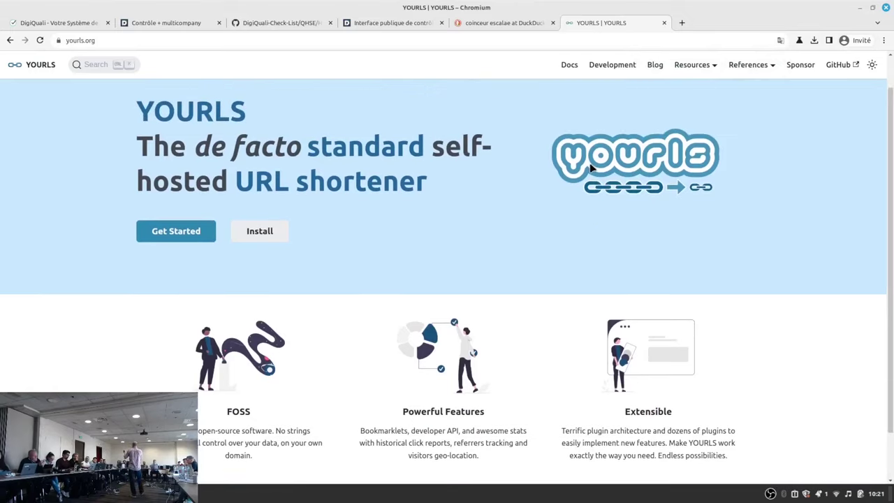